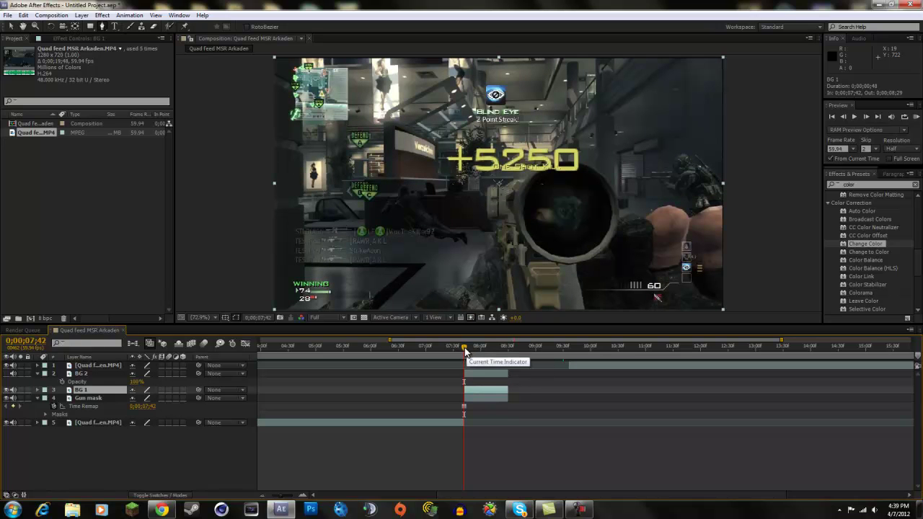
Step: Slide the top gameplay clip so its in-point snaps to the playhead at BG 1's end
left_click_drag(463, 351, 507, 353)
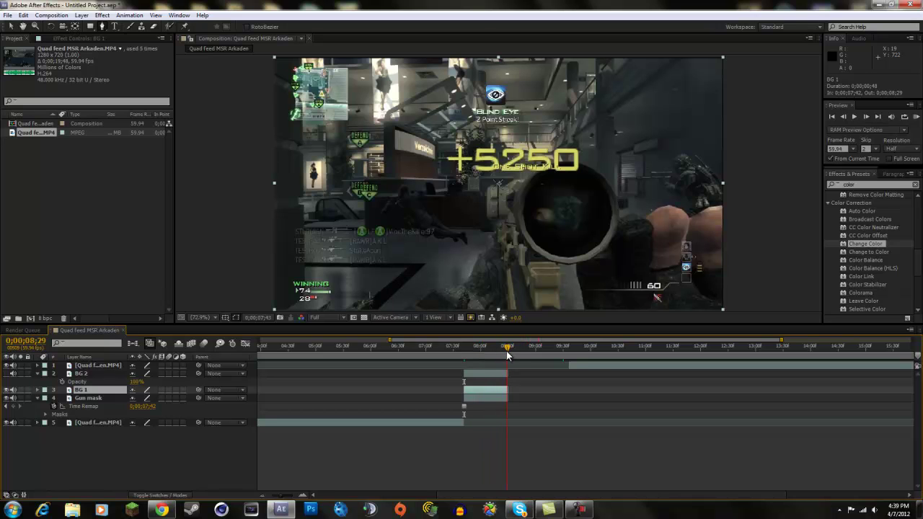
left_click_drag(588, 367, 526, 371)
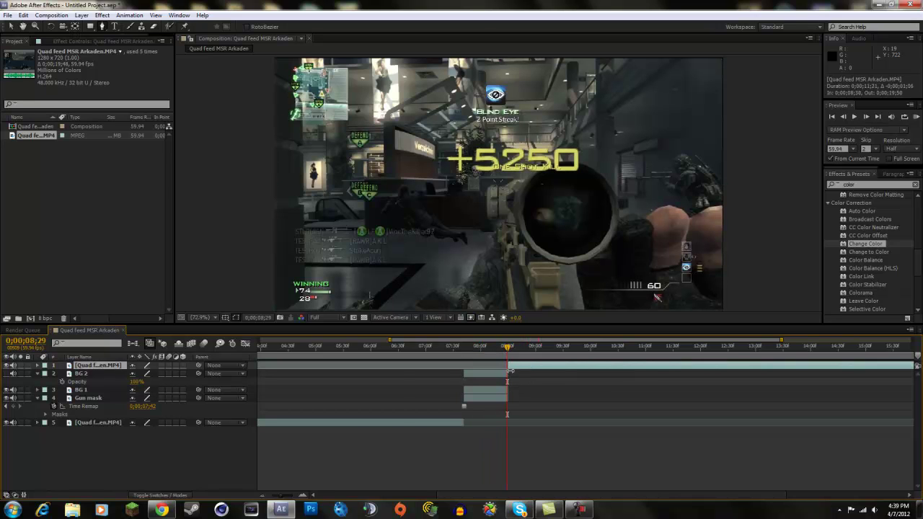
scroll(509, 366, "up", 3)
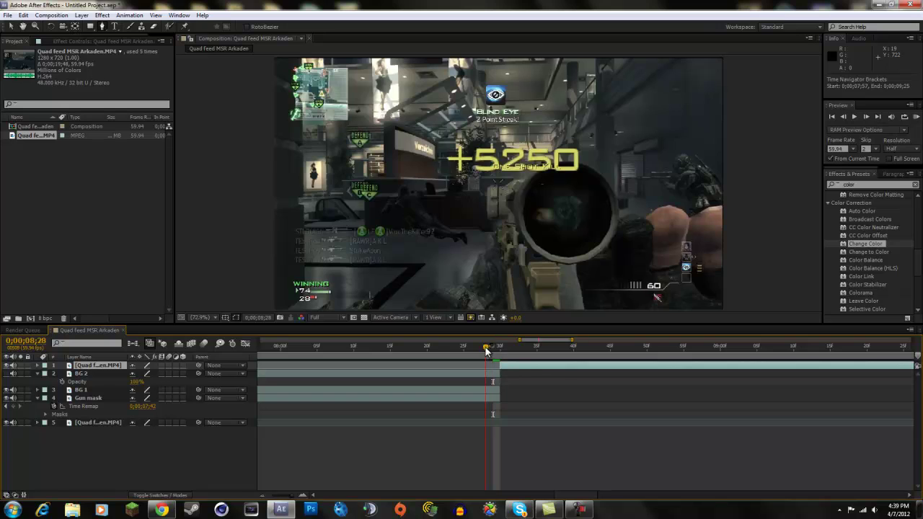
Step: Check the frame after the cut, then park the playhead on the Time Remap keyframe at 0;00;07;42
left_click_drag(493, 344, 506, 349)
scroll(505, 362, "down", 2)
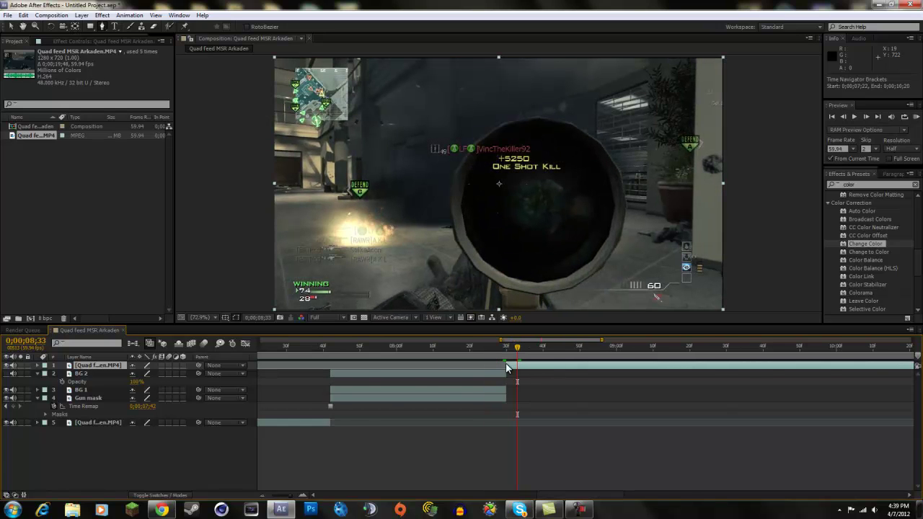
scroll(505, 363, "down", 2)
left_click(378, 349)
left_click_drag(378, 349, 373, 346)
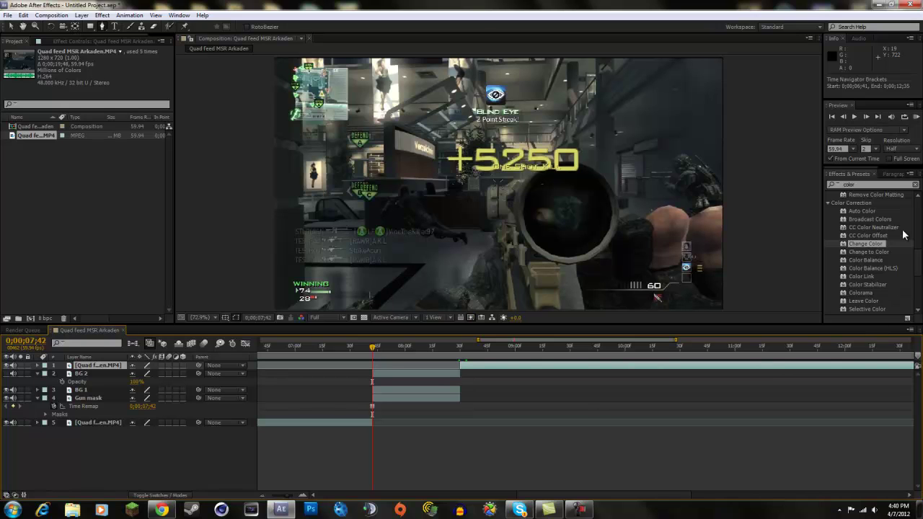
Step: Search the effects list for Motion Tile and apply it to the BG 1 layer
left_click(861, 185)
type("M")
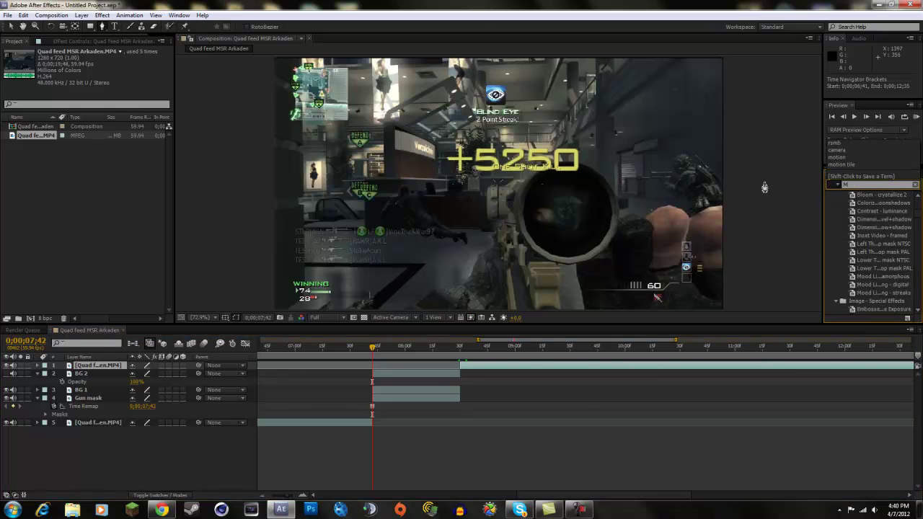
type("otion tile")
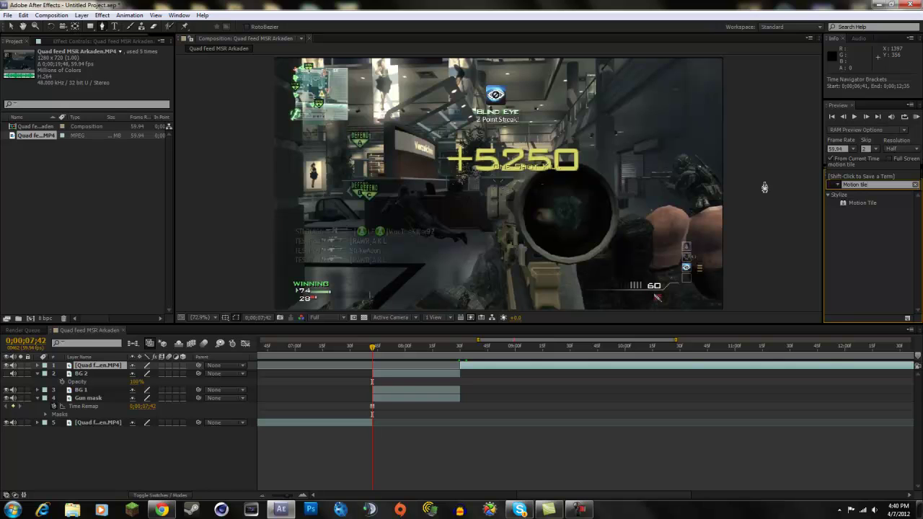
left_click_drag(864, 201, 413, 389)
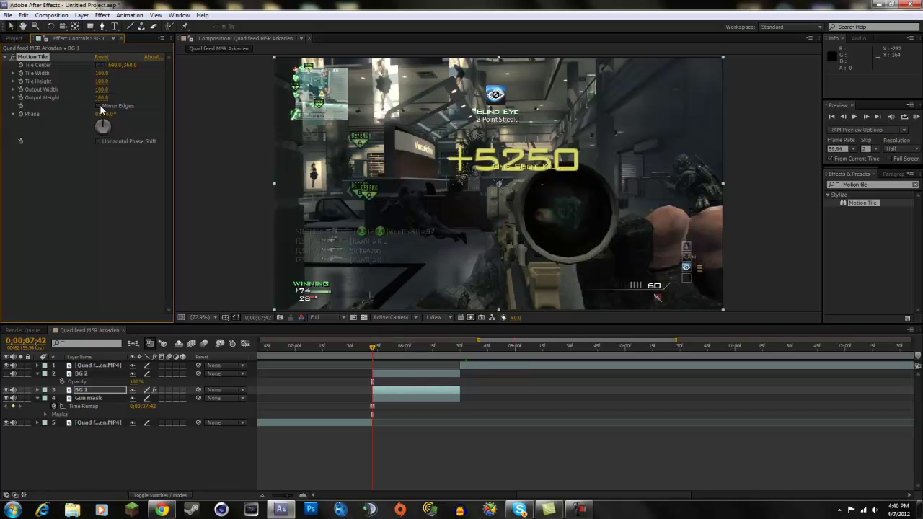
Step: Test shifting the Tile Center, then undo it back to 640, 360
left_click(374, 350)
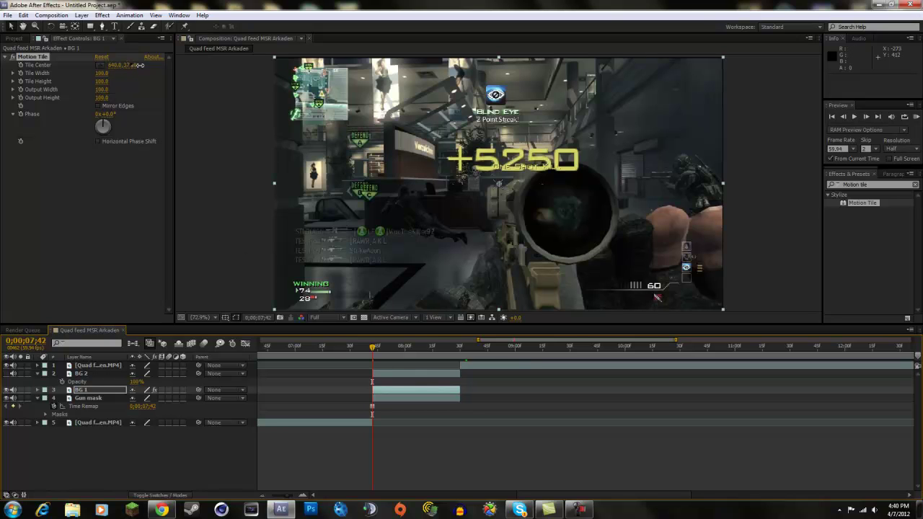
left_click_drag(130, 65, 181, 63)
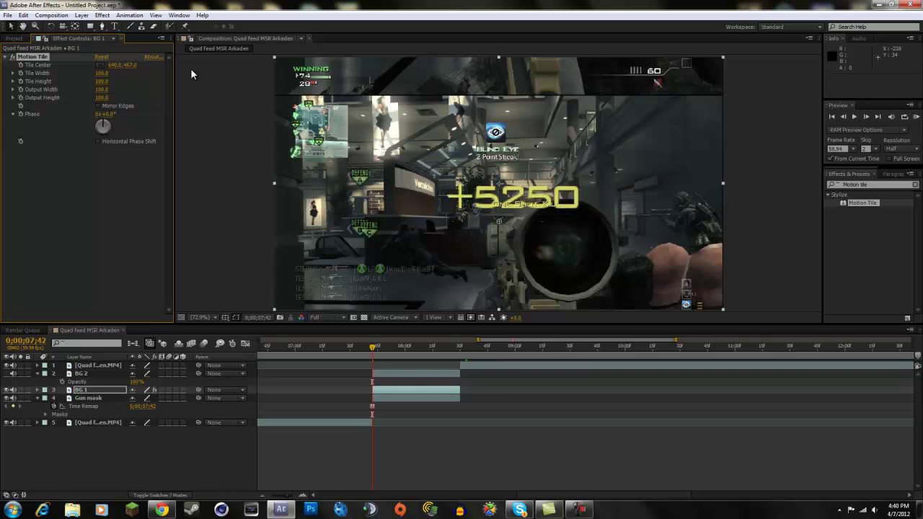
key("ctrl+z")
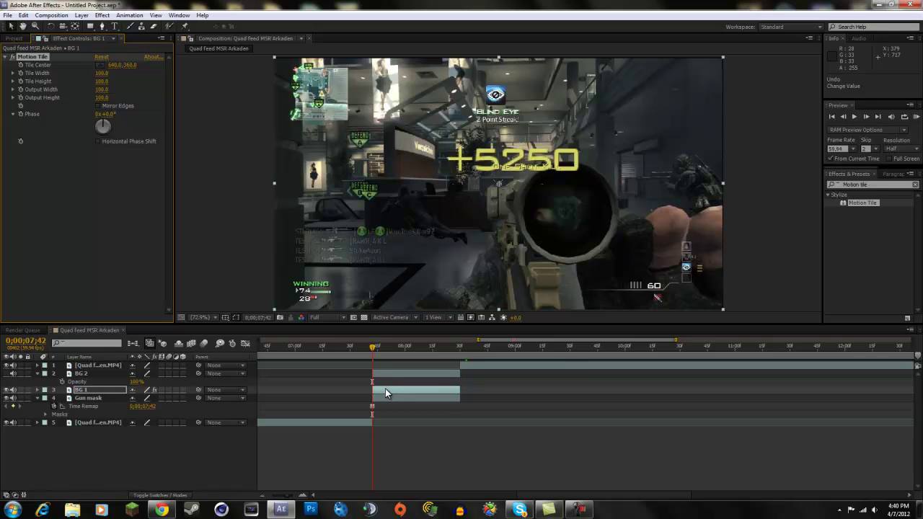
left_click(461, 345)
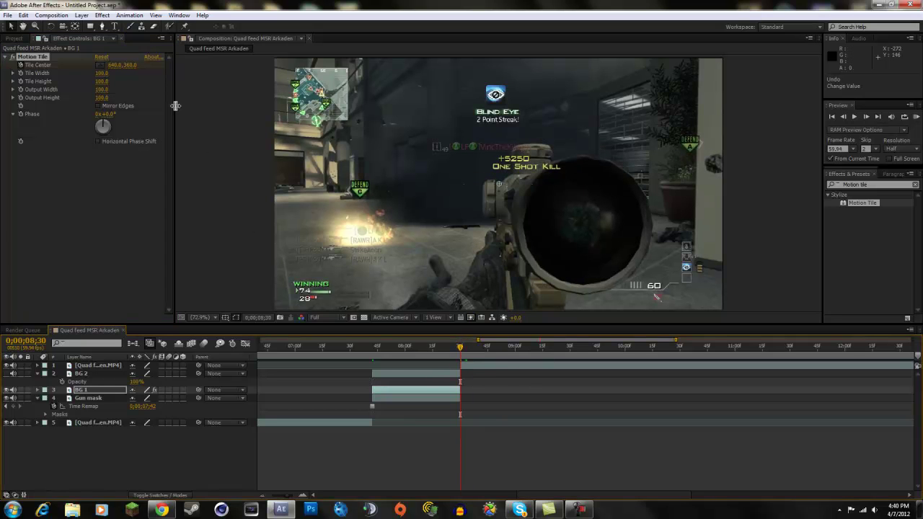
left_click_drag(130, 65, 112, 66)
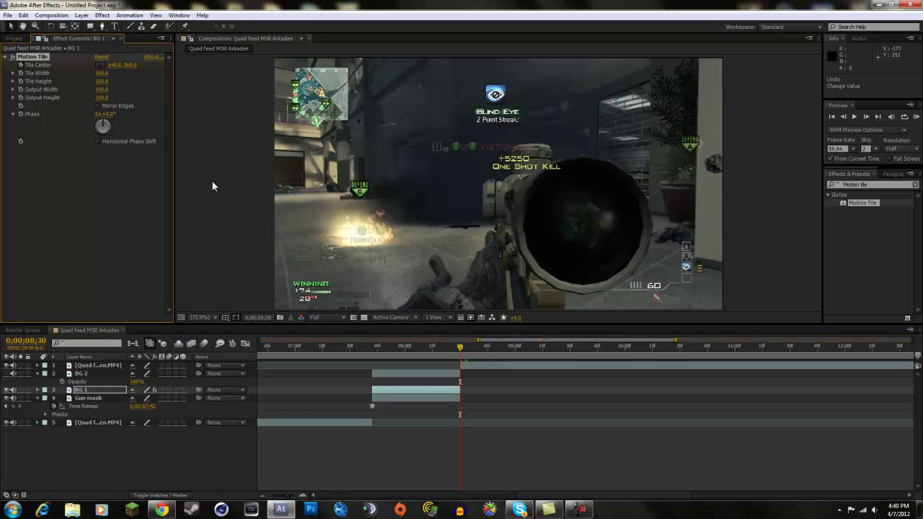
key("Page_Up")
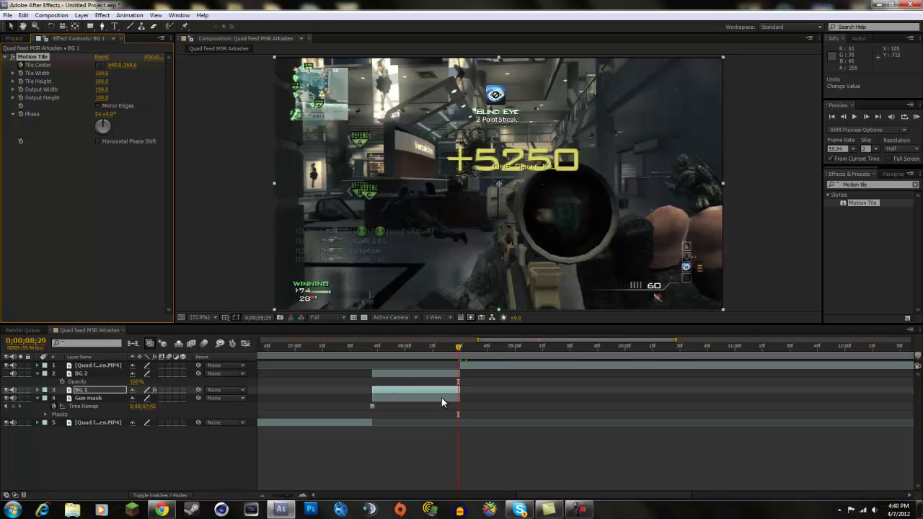
left_click(444, 393)
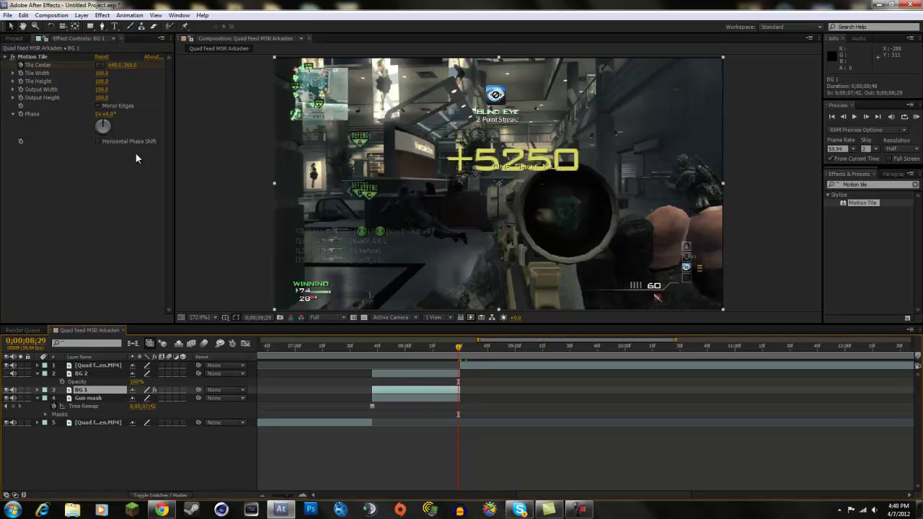
mouse_move(125, 66)
left_mouse_down()
mouse_move(139, 66)
mouse_move(119, 66)
left_mouse_up()
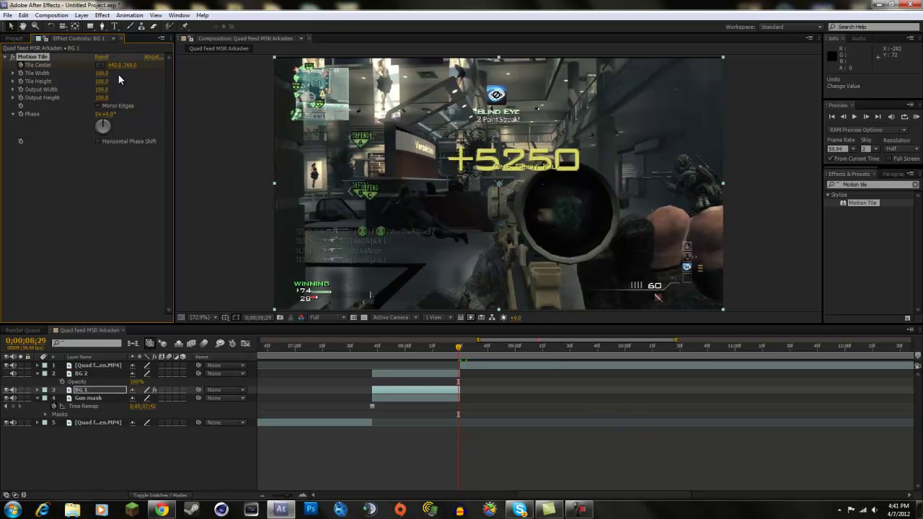
key("ctrl+z")
left_click_drag(113, 73, 429, 73)
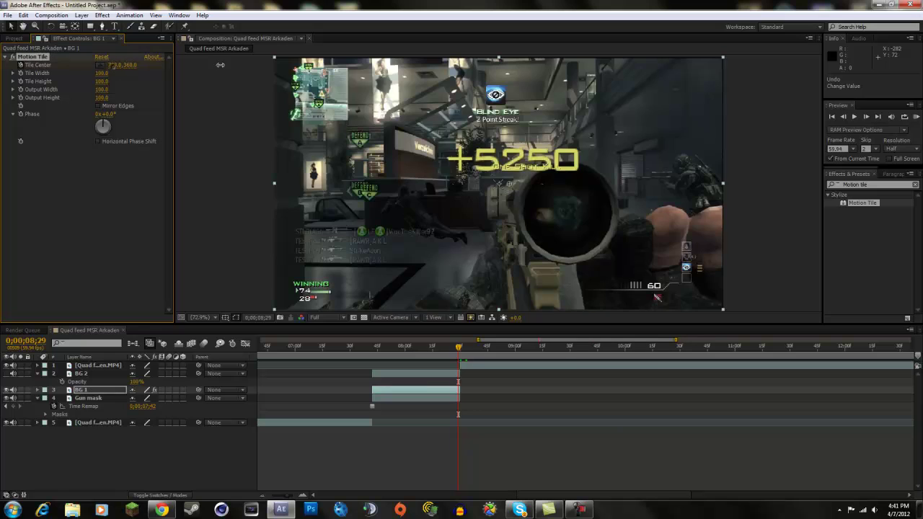
key("ctrl+z")
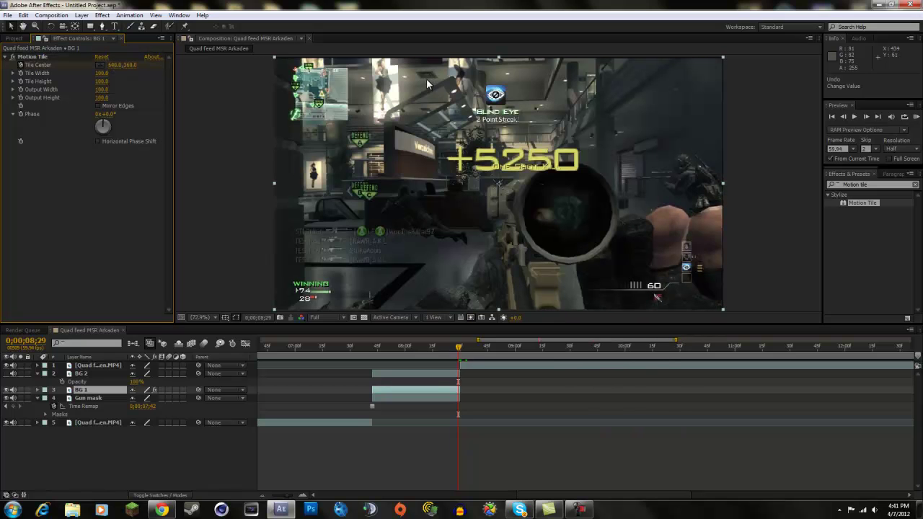
Step: Launch Calculator from the Start menu, compute 640 × 5 = 3200, and minimize it
left_click(13, 510)
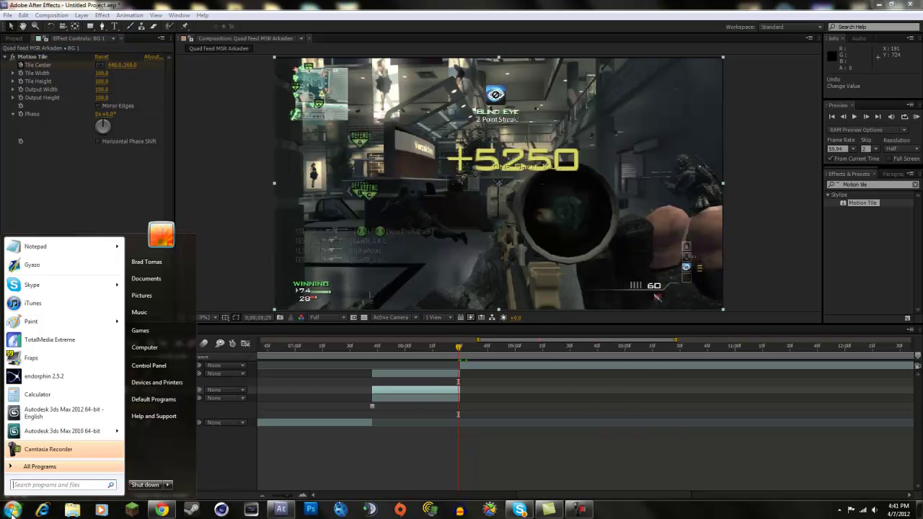
left_click(40, 396)
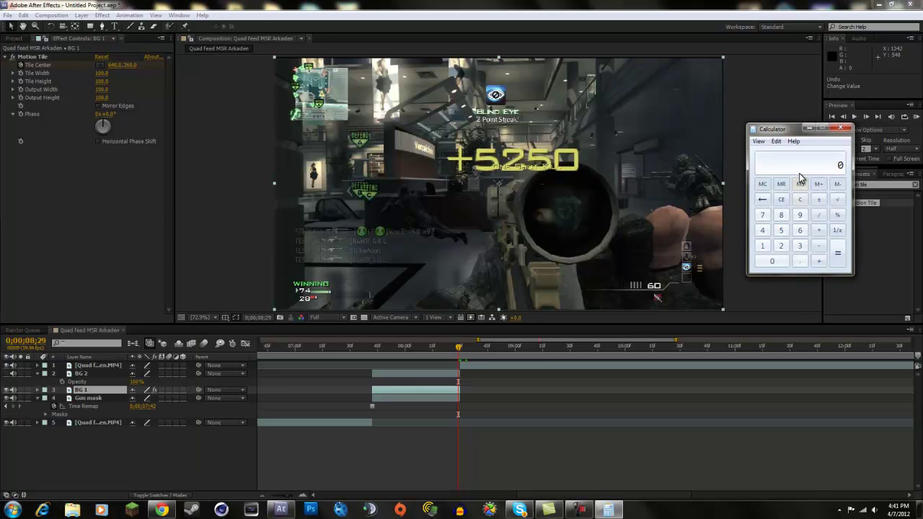
left_click(799, 230)
left_click(762, 230)
left_click(771, 261)
left_click(818, 230)
left_click(780, 230)
left_click(835, 264)
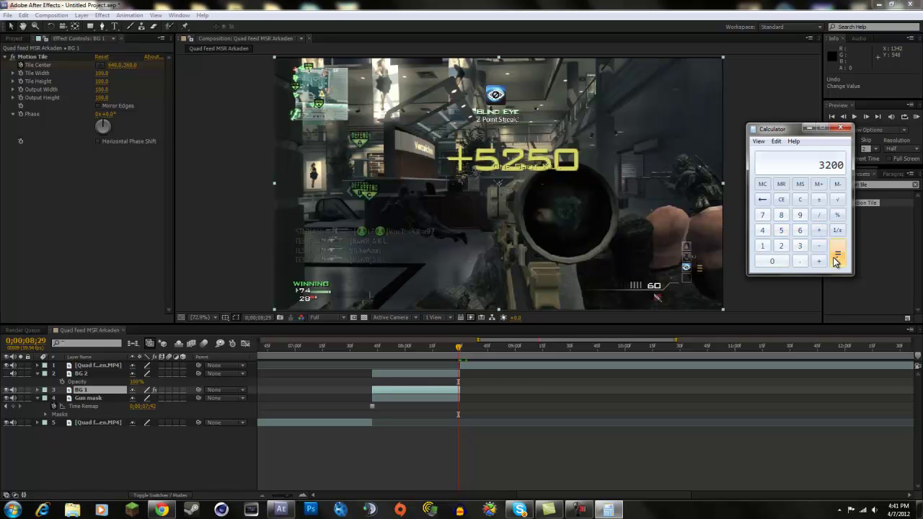
left_click(806, 129)
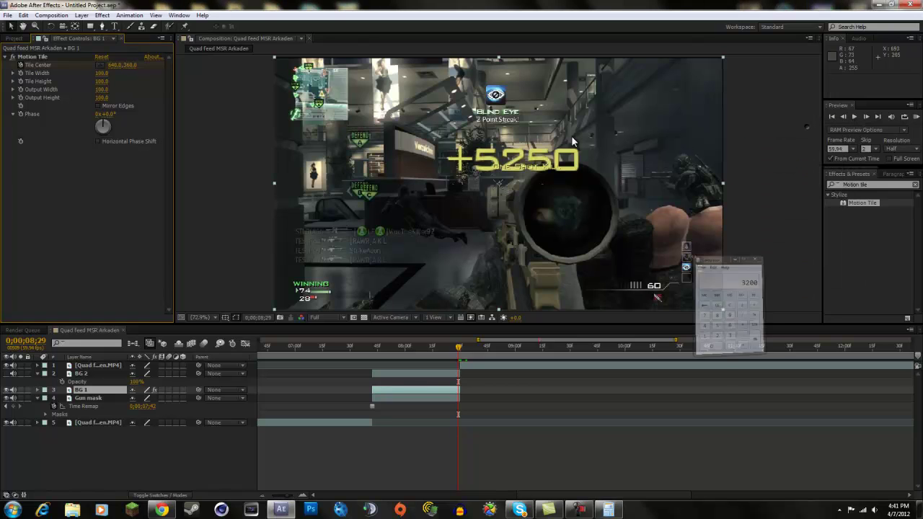
left_click(114, 65)
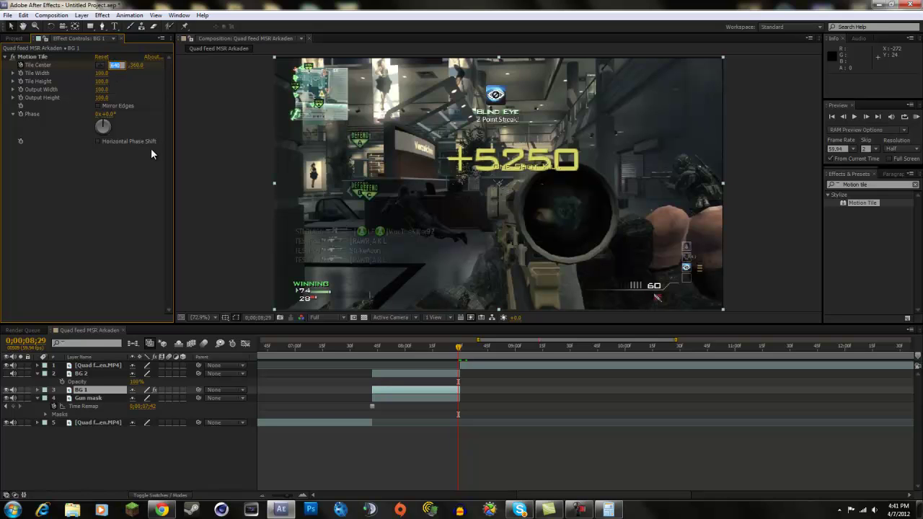
Step: Enter 3200 as BG 1's Tile Center X and scrub back to preview the shifted tiles
type("3200")
key("Return")
mouse_move(457, 351)
left_mouse_down()
mouse_move(373, 354)
mouse_move(416, 355)
left_mouse_up()
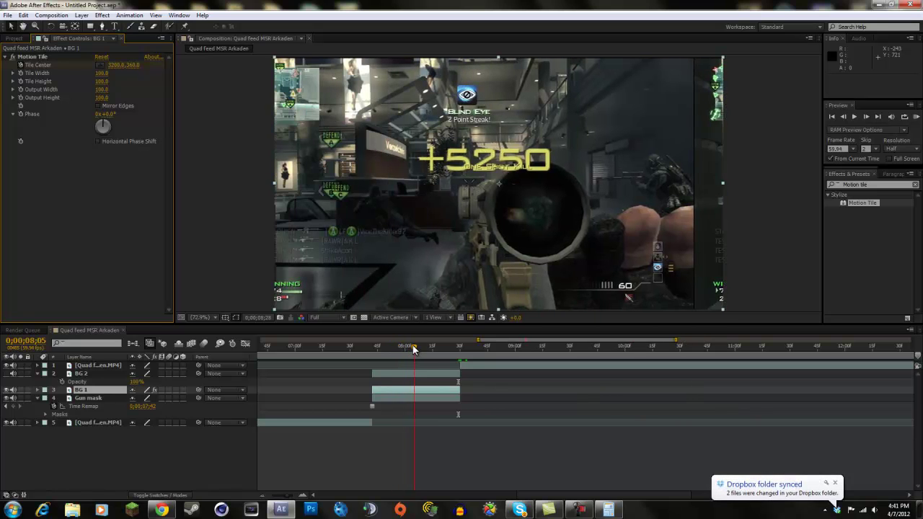
left_click_drag(91, 399, 96, 372)
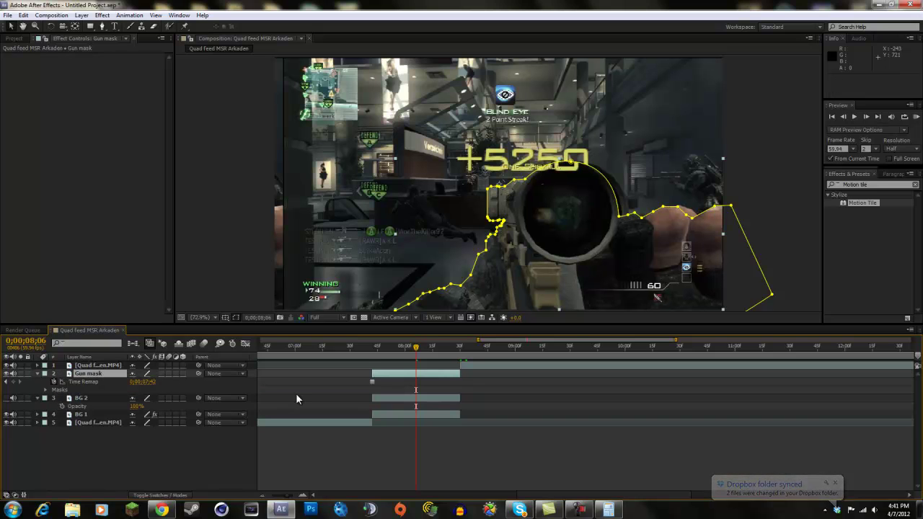
Step: Drop the Gun mask layer above BG 2 and scrub to see the gun stay in front
left_click(375, 350)
mouse_move(374, 349)
left_mouse_down()
mouse_move(470, 345)
mouse_move(363, 357)
mouse_move(446, 355)
mouse_move(380, 366)
mouse_move(428, 364)
mouse_move(382, 365)
mouse_move(422, 365)
mouse_move(415, 364)
left_mouse_up()
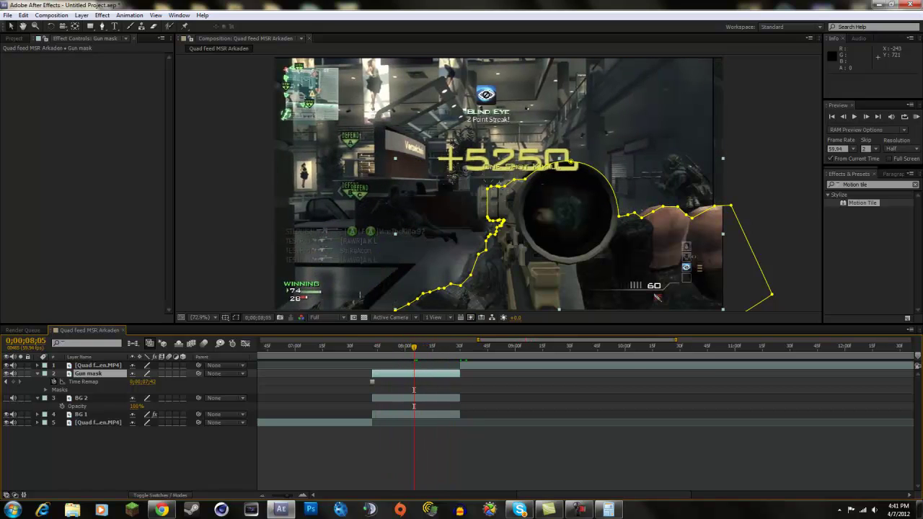
Step: Clear the Calculator and compute 640 × 7 = 4480
left_click(608, 509)
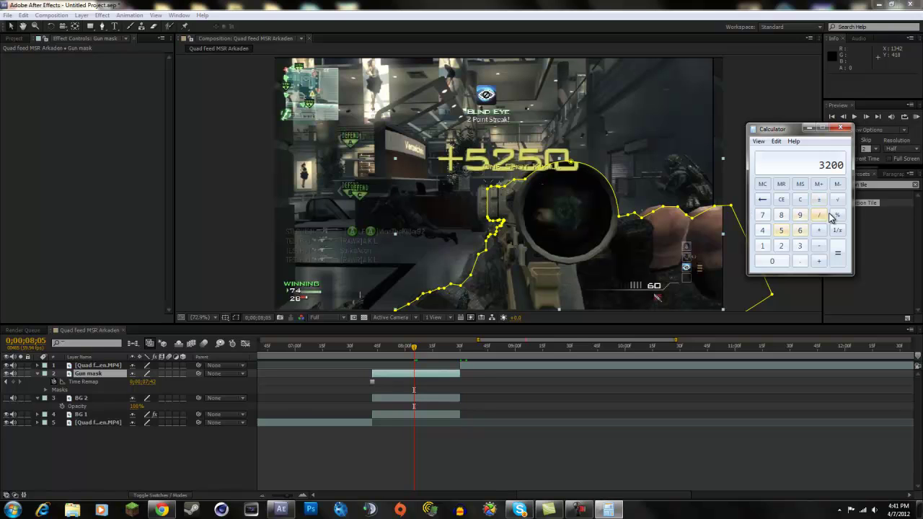
left_click(799, 200)
left_click(797, 231)
left_click(762, 231)
left_click(771, 261)
left_click(819, 230)
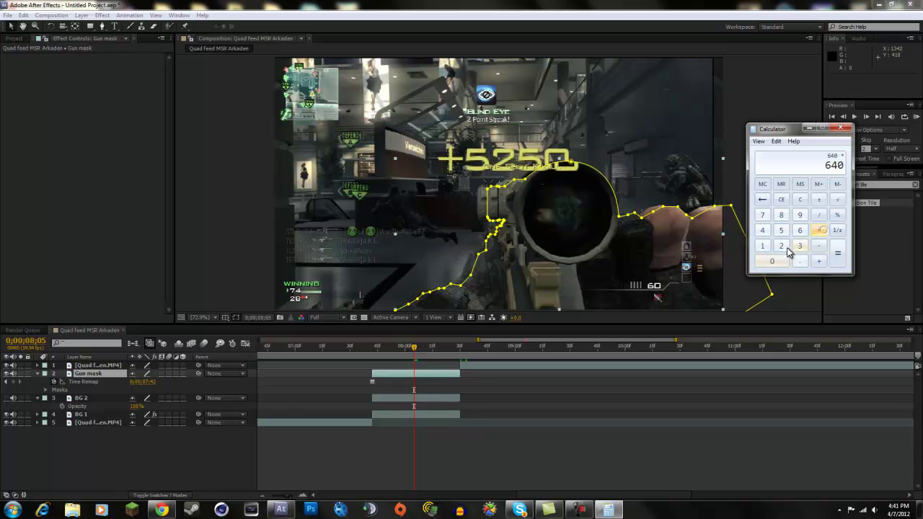
left_click(762, 215)
left_click(835, 258)
Step: At the transition's end, select BG 1 and reveal its keyframed properties with U
left_click_drag(441, 349, 456, 351)
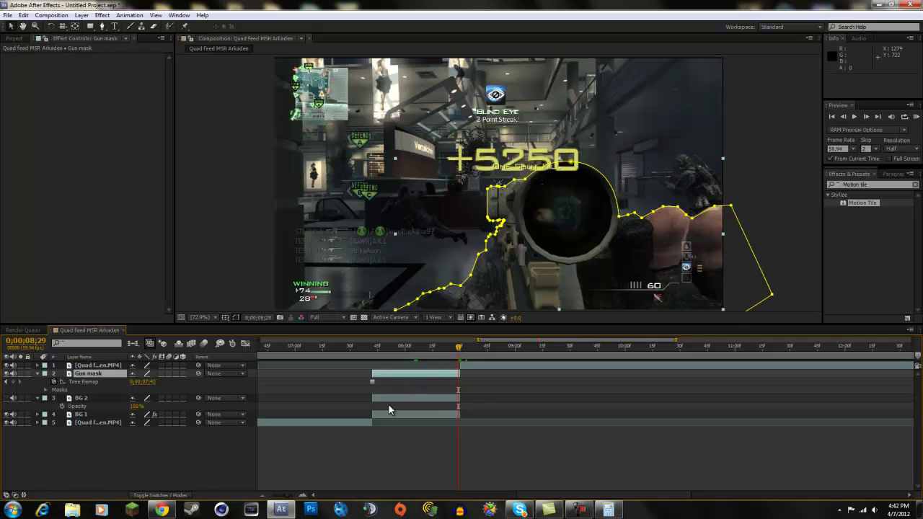
left_click(406, 416)
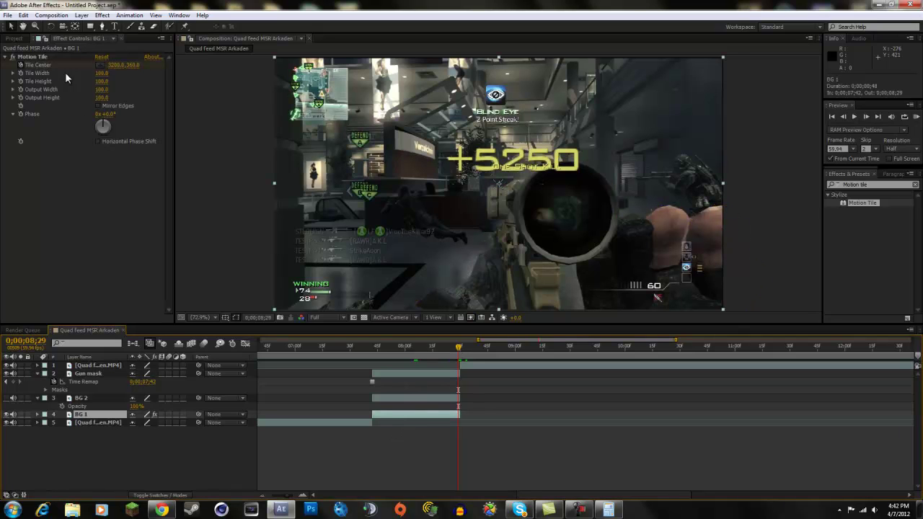
key("u")
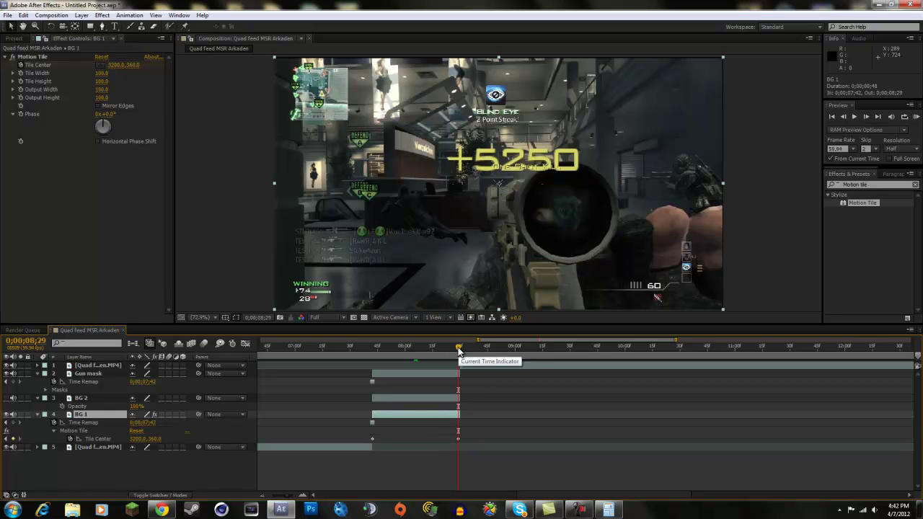
left_click(138, 438)
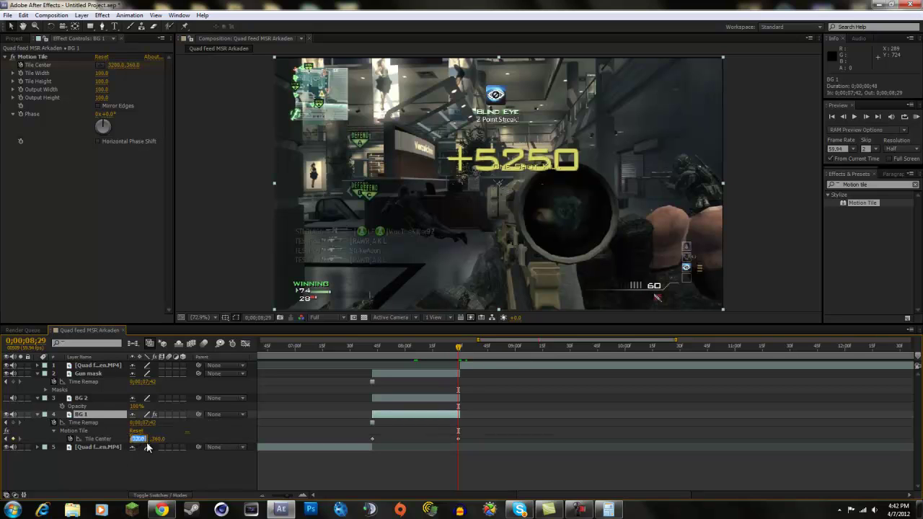
Step: Set BG 1's Tile Center X to 4480 at 8;29 and scrub to preview the swipe
left_click(608, 510)
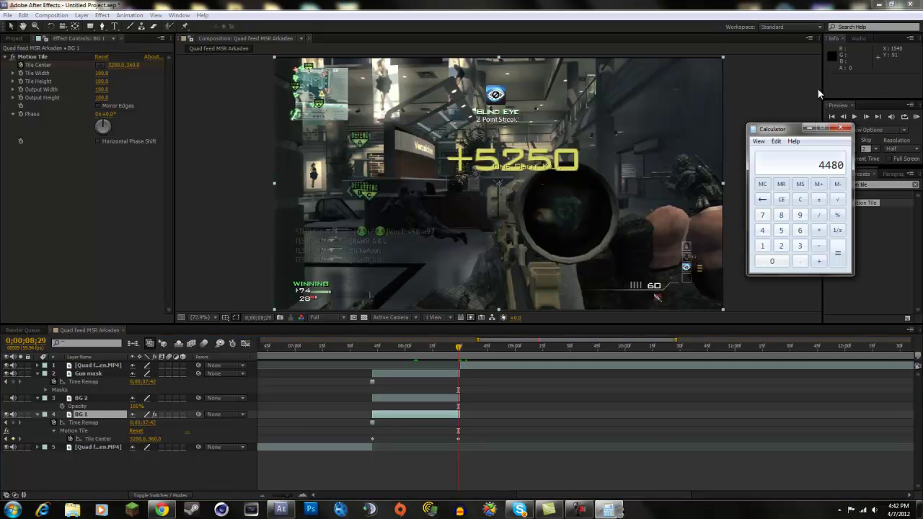
left_click(807, 129)
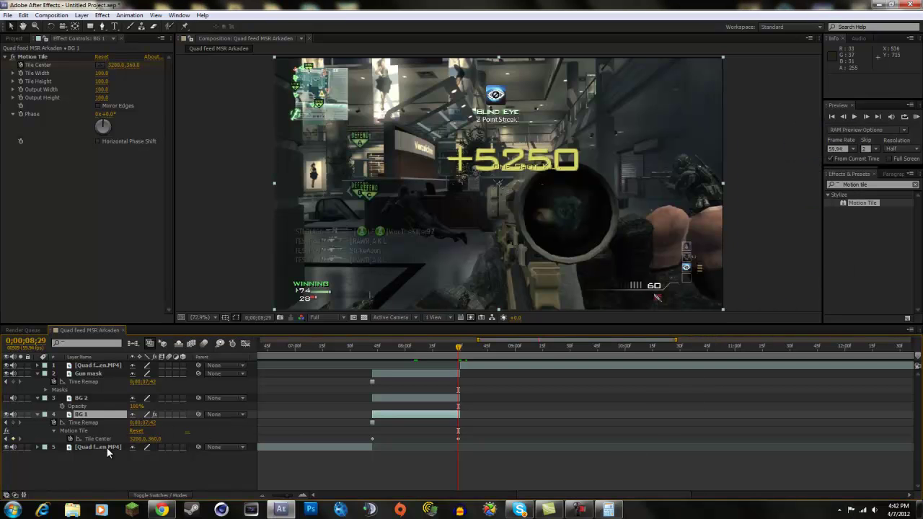
left_click(136, 439)
type("448")
left_click(456, 458)
mouse_move(460, 348)
left_mouse_down()
mouse_move(371, 356)
mouse_move(495, 358)
left_mouse_up()
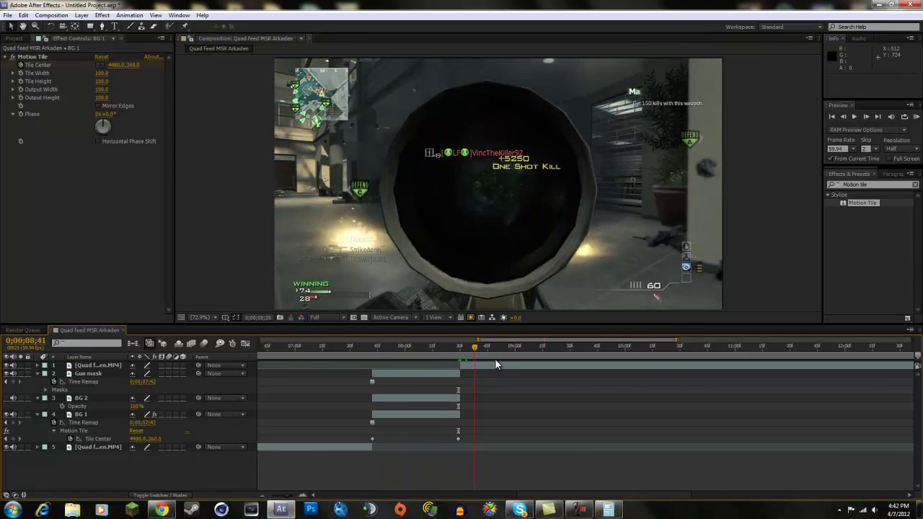
left_click_drag(428, 356, 373, 364)
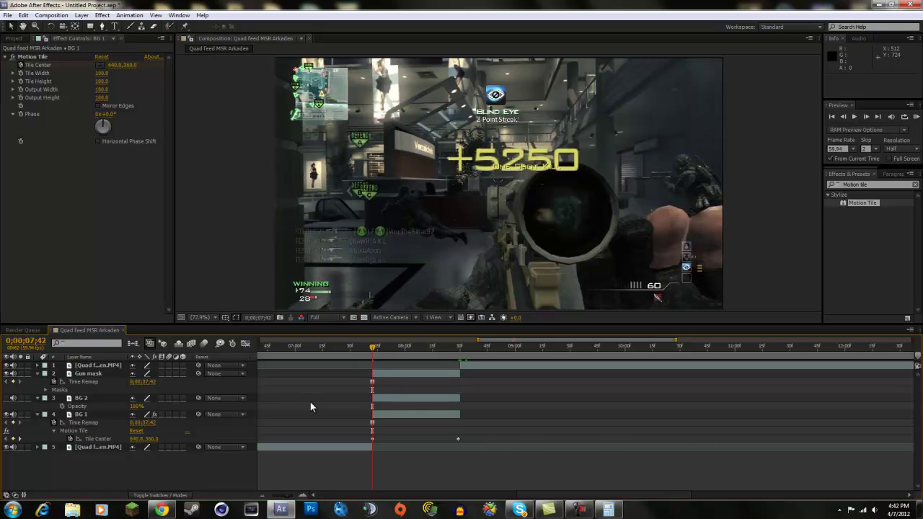
Step: Apply Motion Tile to BG 2, set its Tile Center X to 4480 at 8;29, and preview
left_click(407, 399)
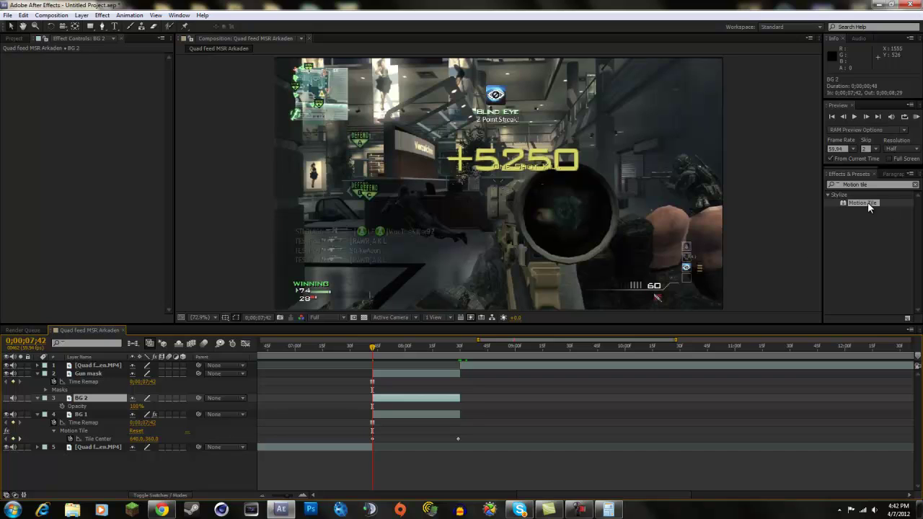
left_click_drag(867, 202, 397, 397)
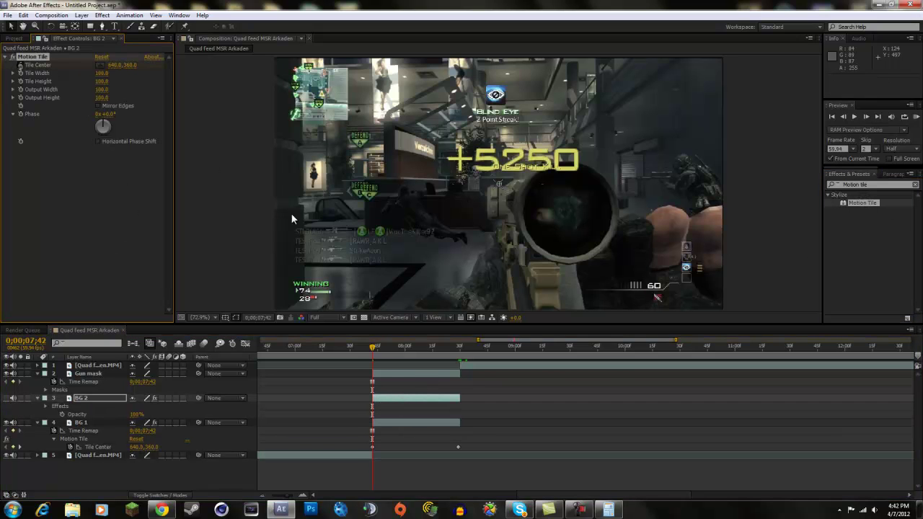
left_click(456, 348)
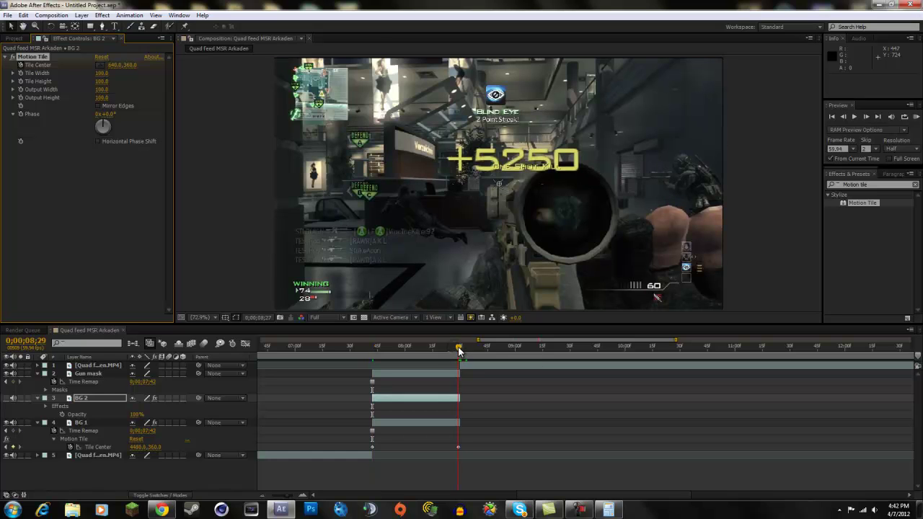
left_click(114, 65)
type("4480")
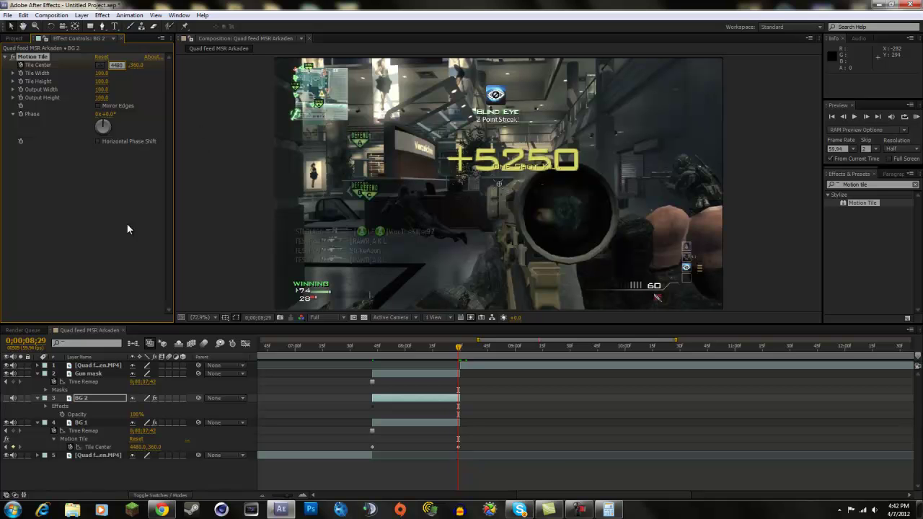
key("Return")
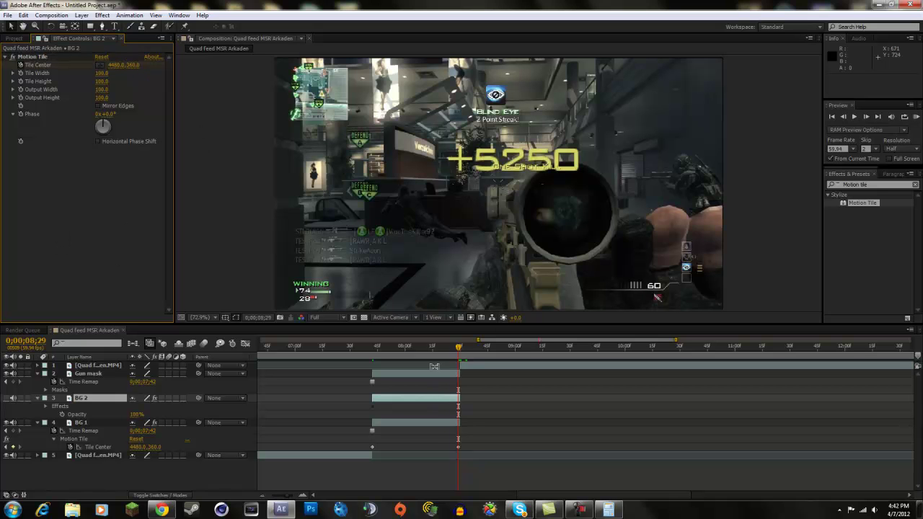
mouse_move(430, 349)
left_mouse_down()
mouse_move(377, 349)
mouse_move(452, 350)
mouse_move(411, 349)
left_mouse_up()
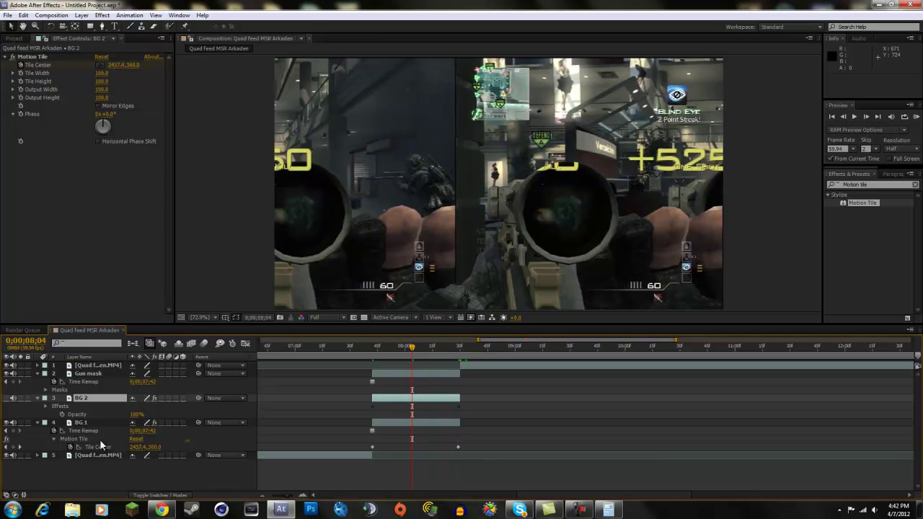
Step: Make BG 2 visible and keyframe its Opacity from 0% at 8;05 to 100% at 8;29
left_click(8, 397)
mouse_move(412, 350)
left_mouse_down()
mouse_move(405, 353)
mouse_move(413, 354)
left_mouse_up()
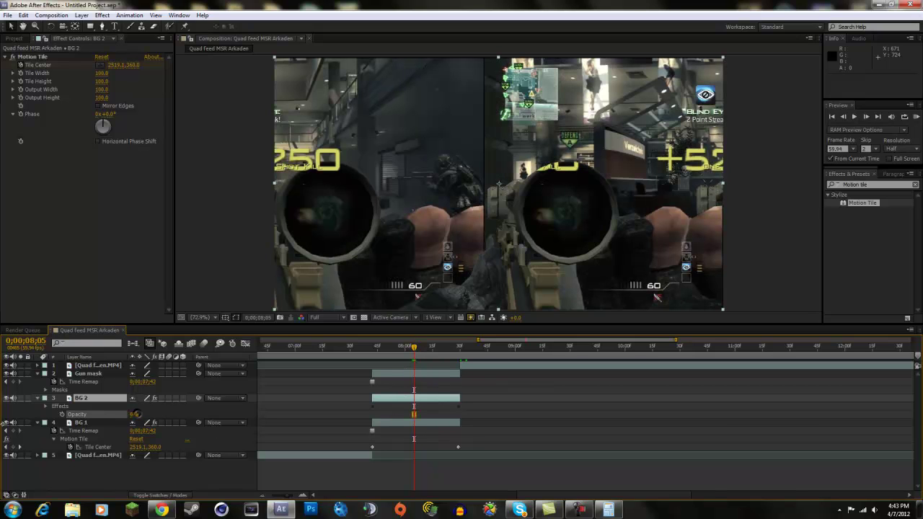
key("Return")
left_click(62, 414)
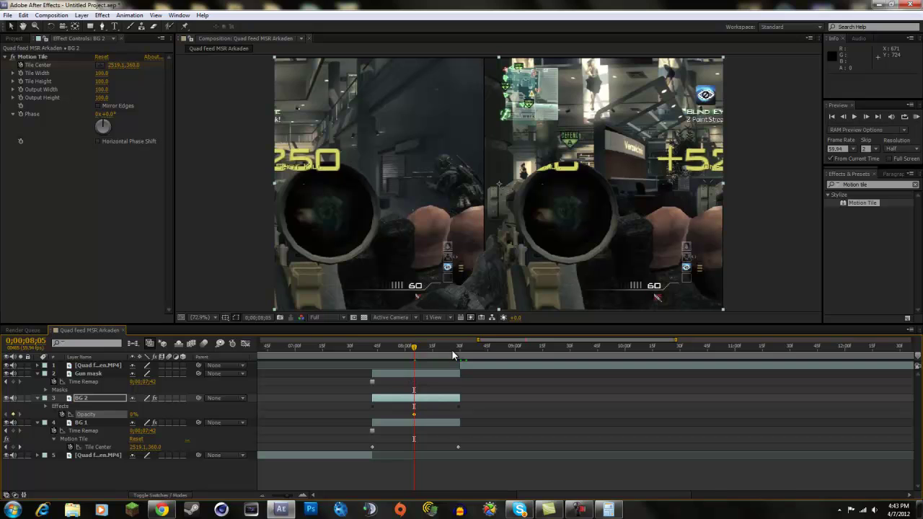
left_click_drag(457, 351, 458, 351)
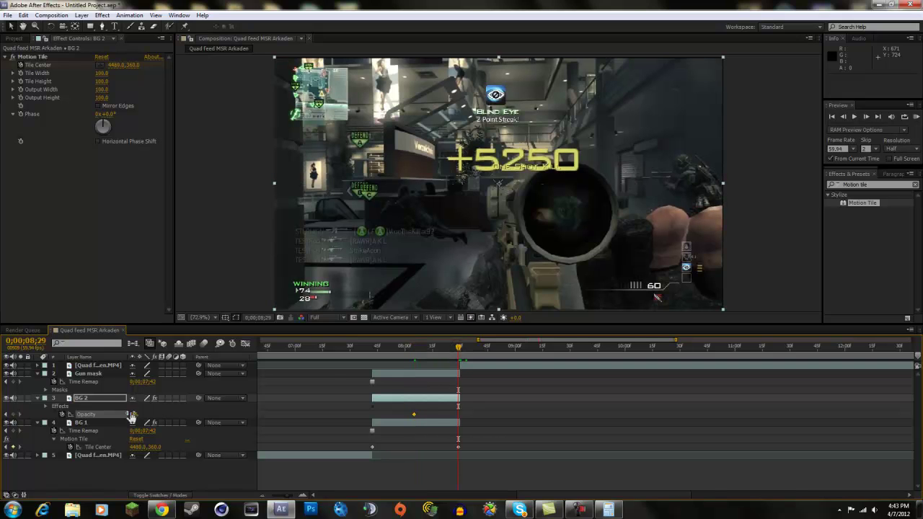
mouse_move(131, 417)
left_mouse_down()
mouse_move(431, 365)
mouse_move(373, 351)
mouse_move(462, 349)
mouse_move(401, 368)
mouse_move(443, 372)
mouse_move(457, 362)
mouse_move(432, 369)
mouse_move(434, 361)
mouse_move(458, 351)
mouse_move(371, 352)
mouse_move(380, 350)
mouse_move(450, 351)
mouse_move(360, 362)
mouse_move(378, 351)
mouse_move(452, 353)
mouse_move(422, 353)
left_mouse_up()
Step: Search the effects list for RSMB and apply it to BG 1
left_click(892, 189)
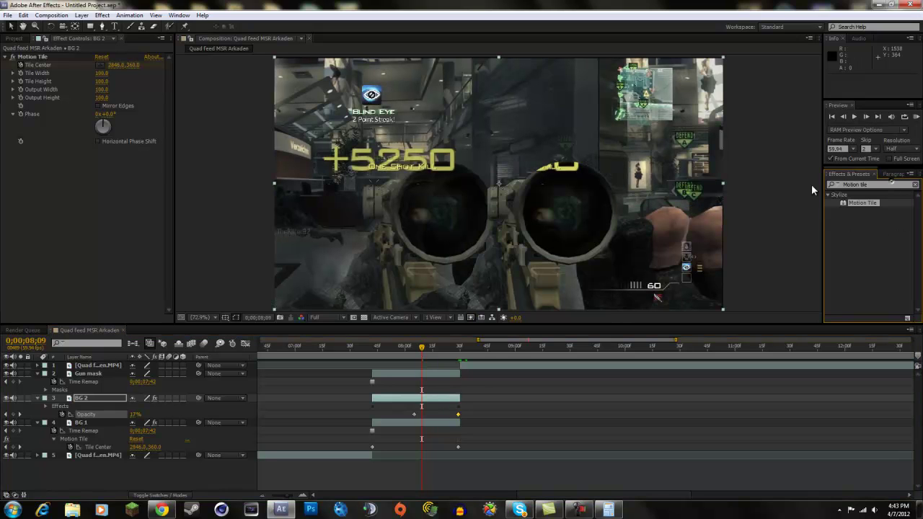
left_click(869, 185)
type("R")
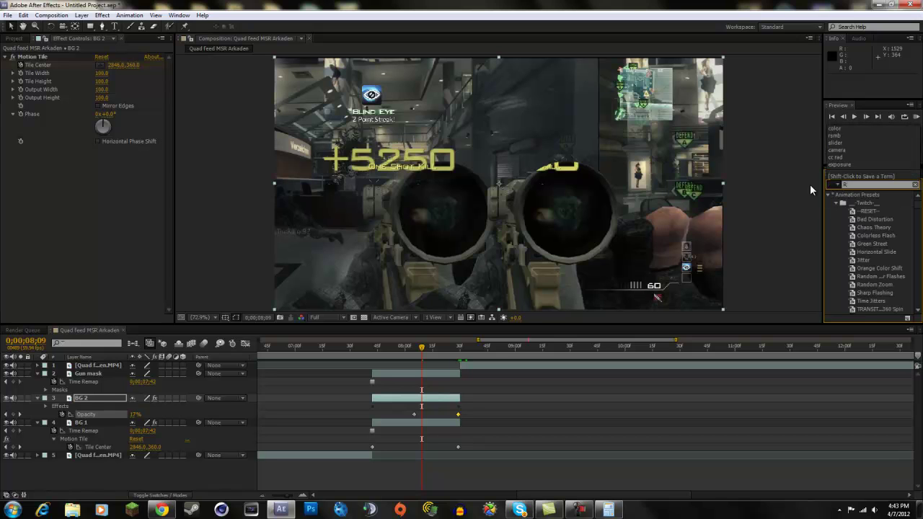
type("SMB")
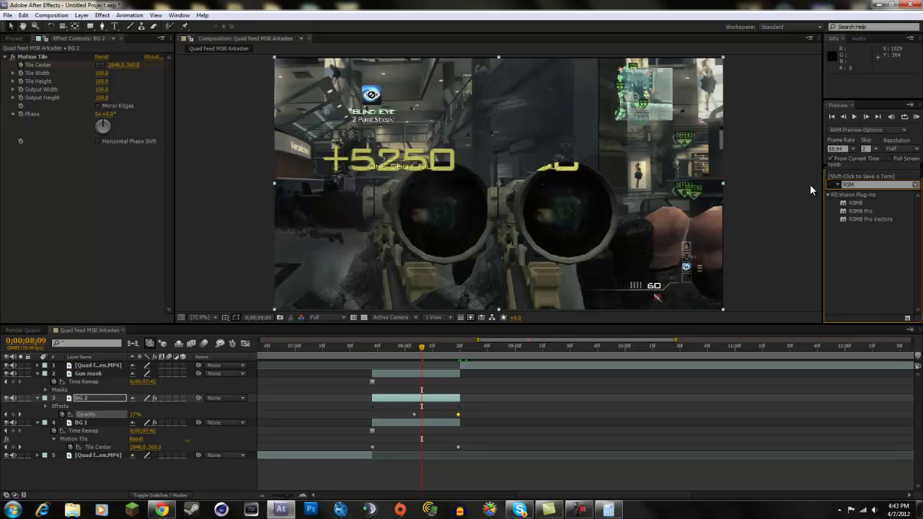
left_click(862, 185)
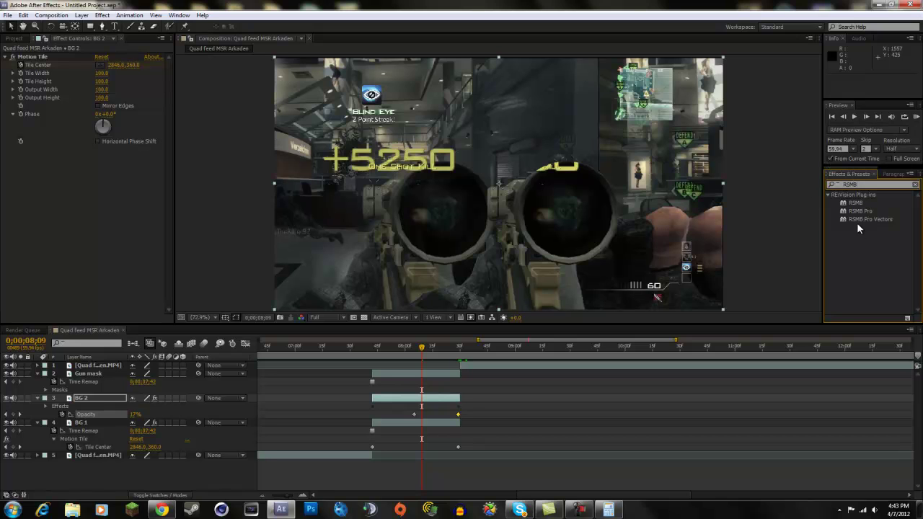
mouse_move(855, 205)
left_mouse_down()
mouse_move(409, 428)
mouse_move(417, 427)
left_mouse_up()
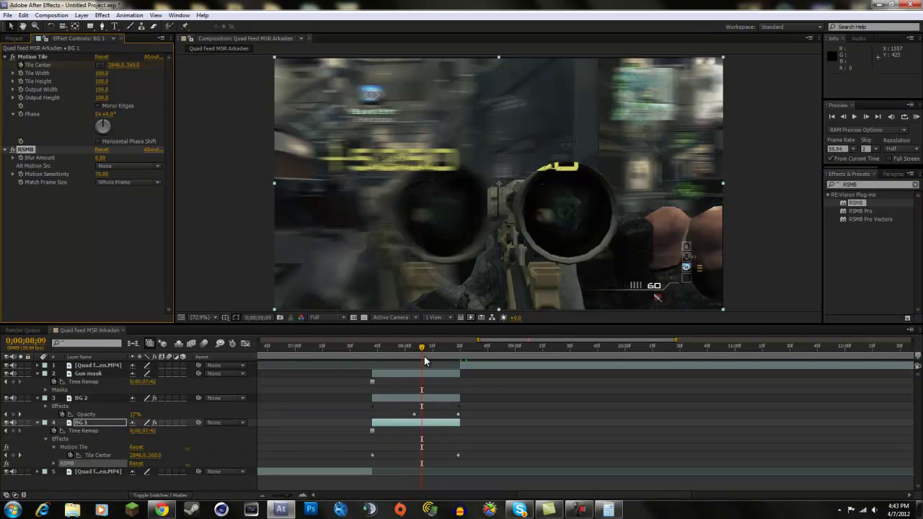
left_click_drag(421, 349, 403, 351)
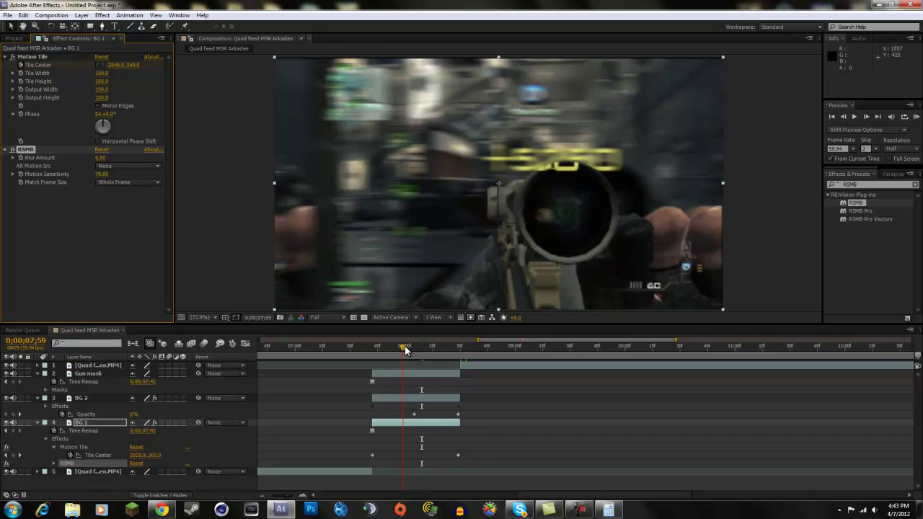
Step: Set BG 1's RSMB Blur Amount to 0.80 and scrub forward to check the blur
left_click(99, 157)
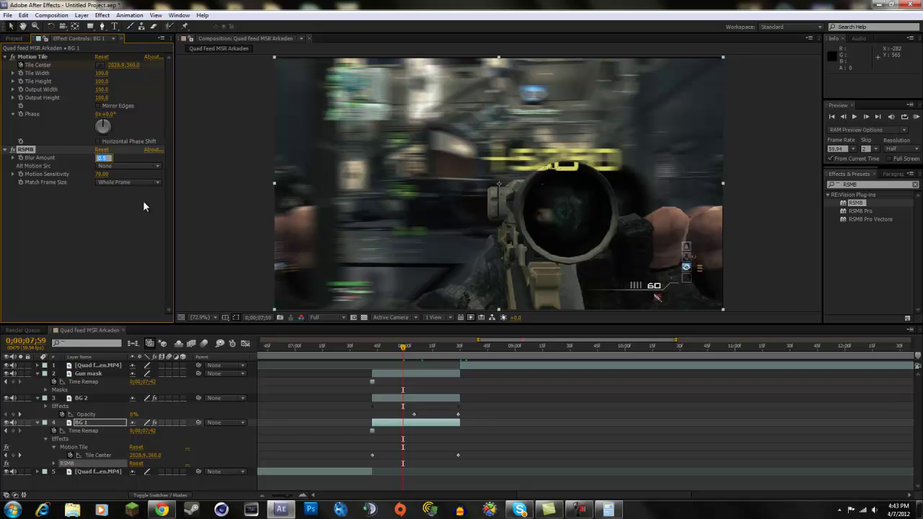
type("0.8")
key("Return")
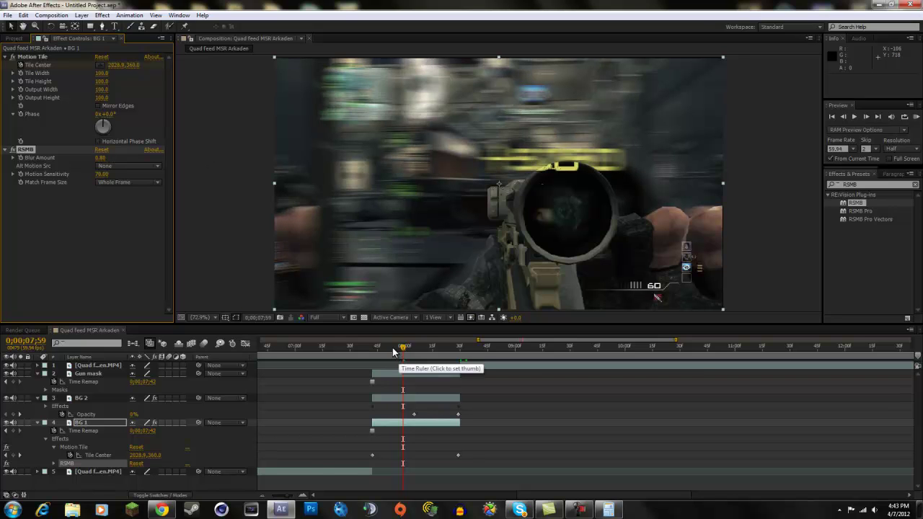
left_click_drag(392, 351, 431, 353)
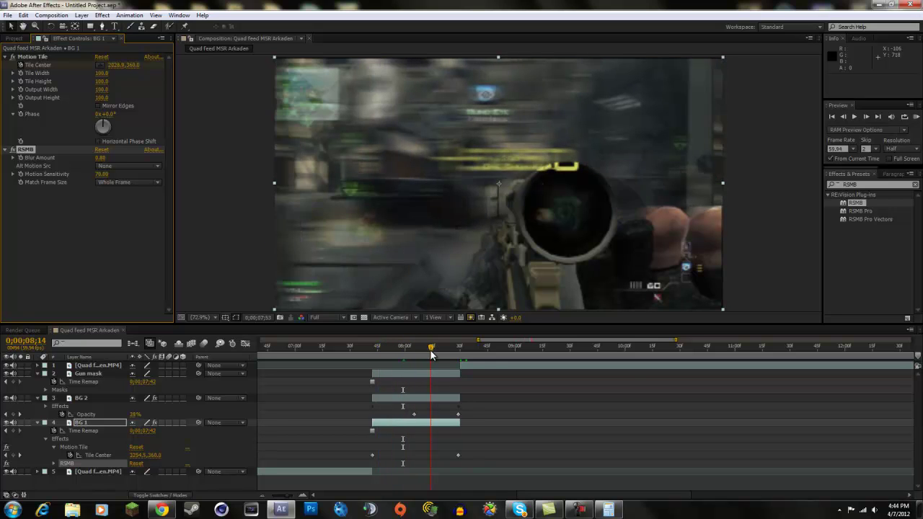
Step: Apply RSMB to BG 2 and set its Blur Amount to 0.80
mouse_move(856, 203)
left_mouse_down()
mouse_move(538, 371)
mouse_move(406, 398)
left_mouse_up()
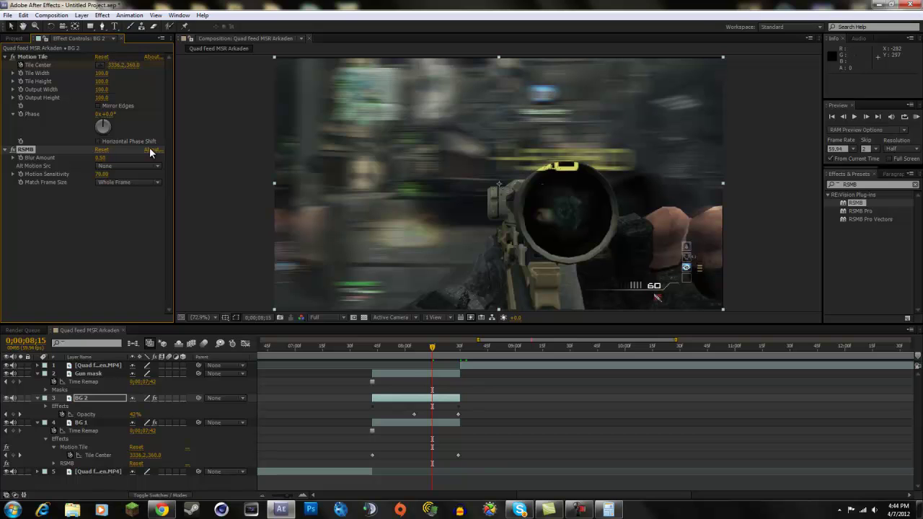
left_click(101, 159)
type("0.8")
key("Return")
left_click_drag(385, 351, 321, 349)
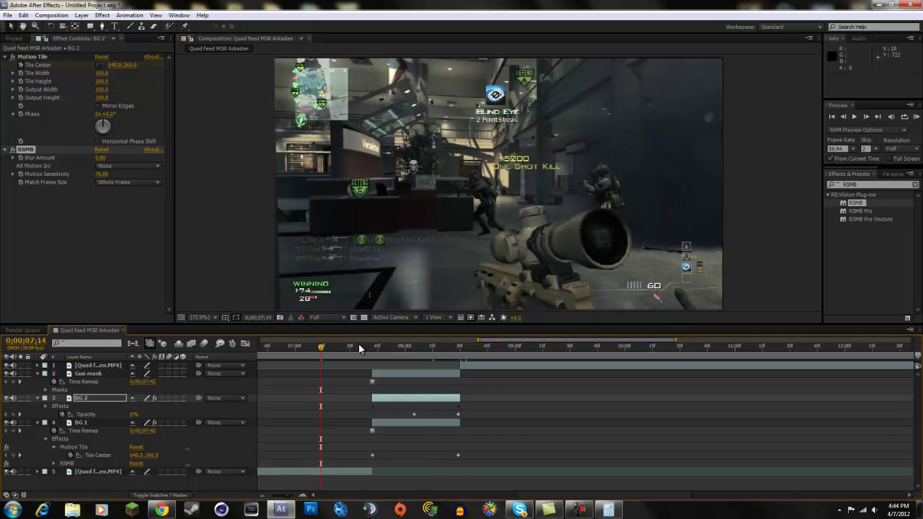
left_click(917, 118)
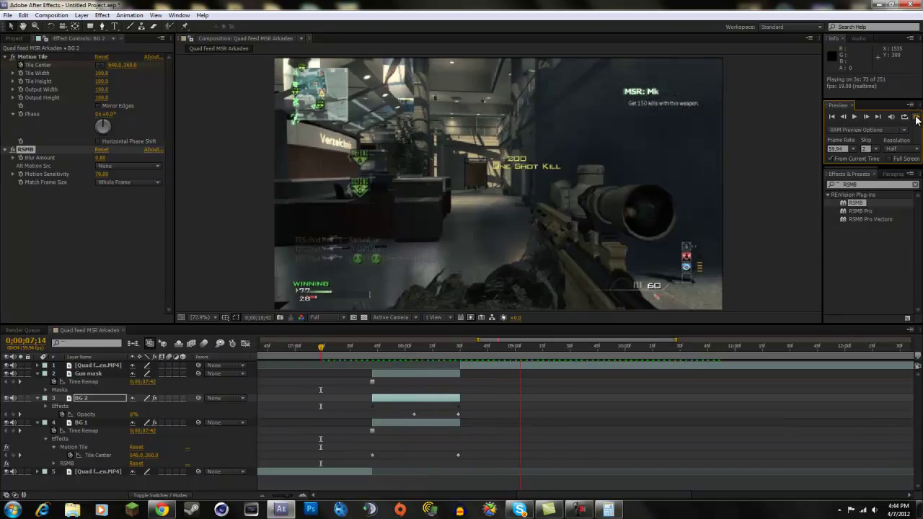
left_click(739, 298)
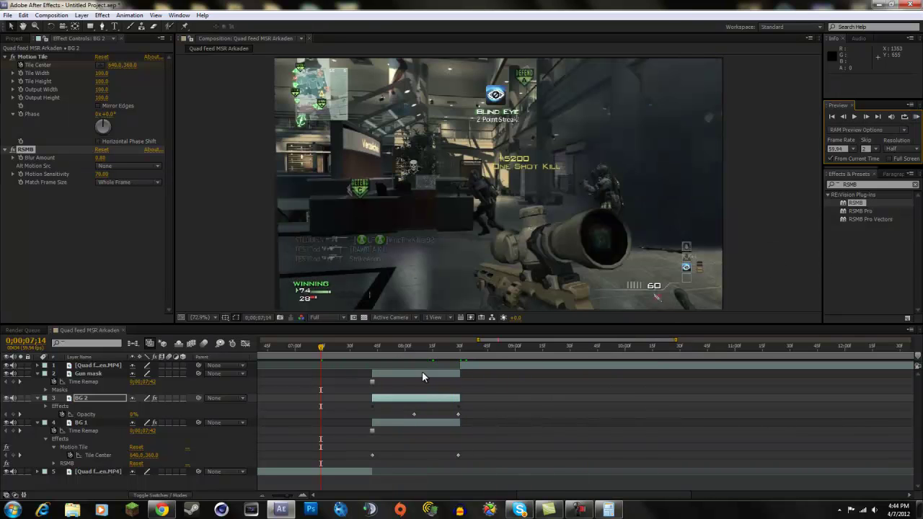
left_click(361, 348)
mouse_move(310, 346)
left_mouse_down()
mouse_move(532, 352)
mouse_move(396, 358)
mouse_move(366, 355)
mouse_move(567, 356)
mouse_move(397, 362)
mouse_move(407, 356)
left_mouse_up()
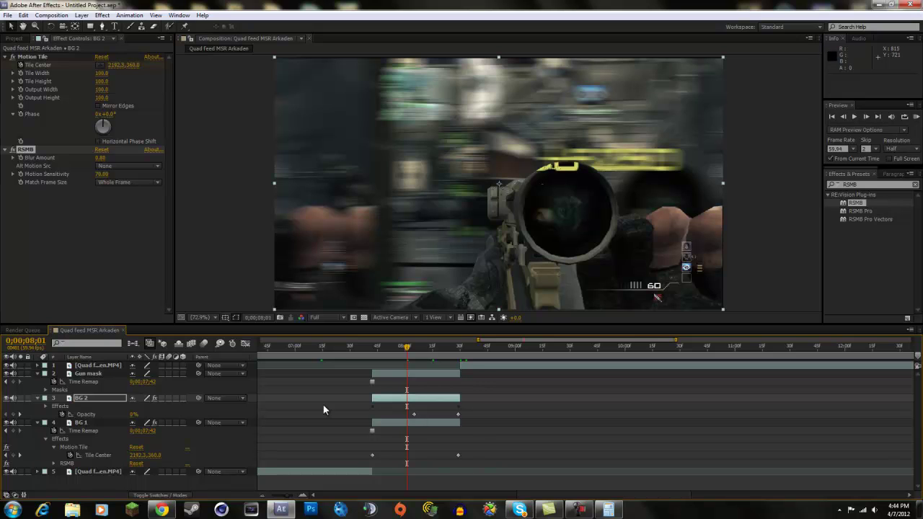
Step: Give the Gun layer's Mask 1 a 4-pixel feather
left_click(393, 373)
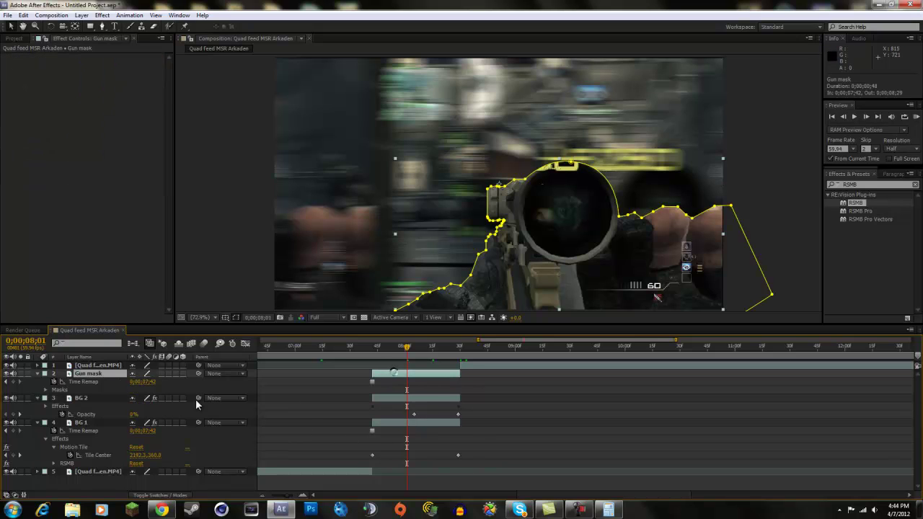
key("m")
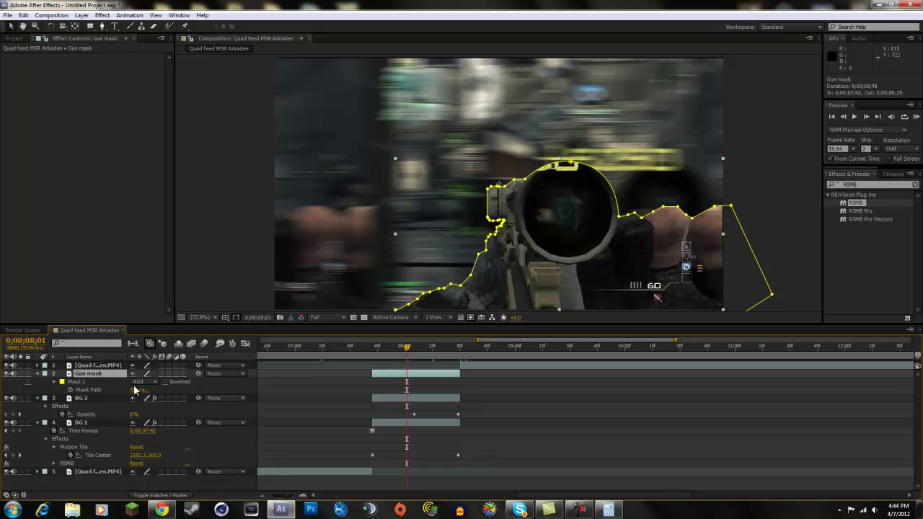
left_click(53, 381)
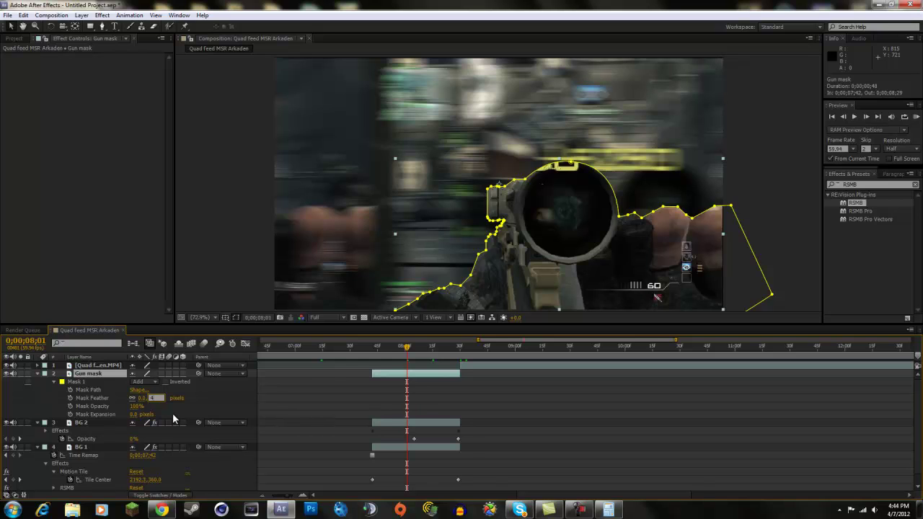
type("4")
key("Return")
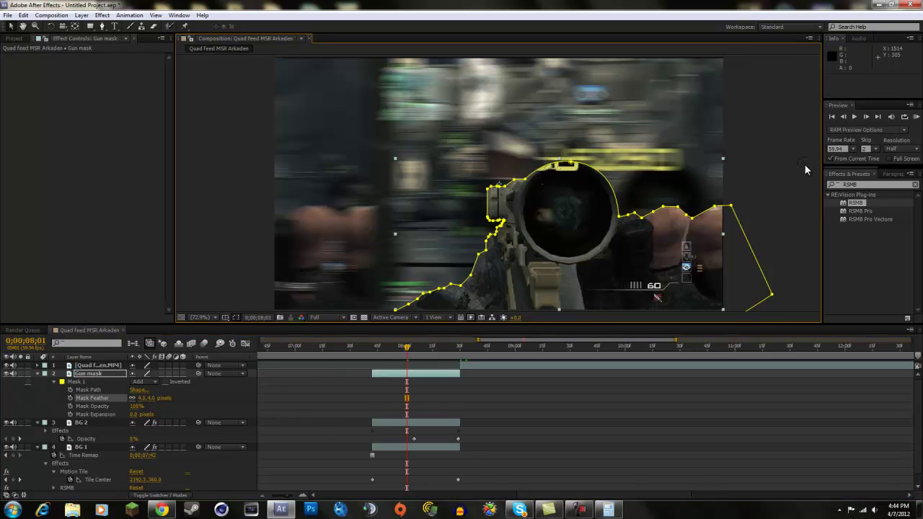
Step: Hide the mask outline and raise Mask 1's feather to 5 pixels
left_click(804, 163)
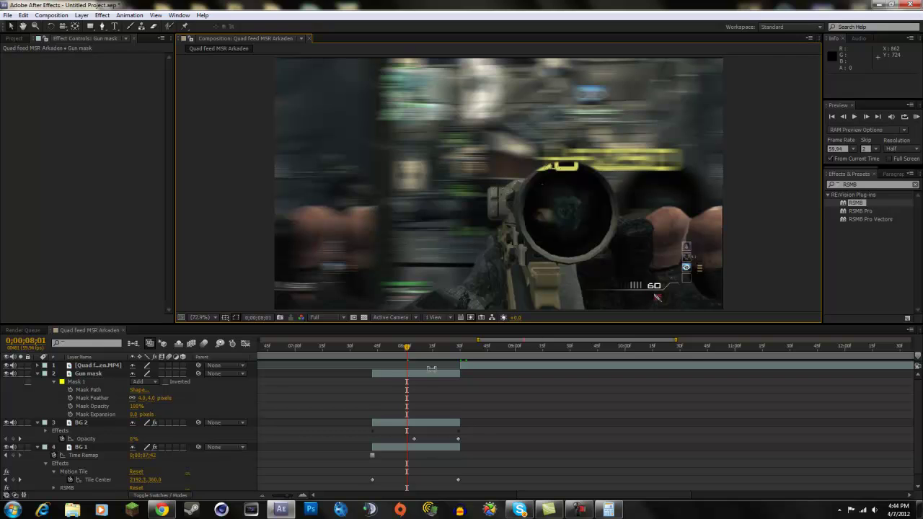
left_click(149, 398)
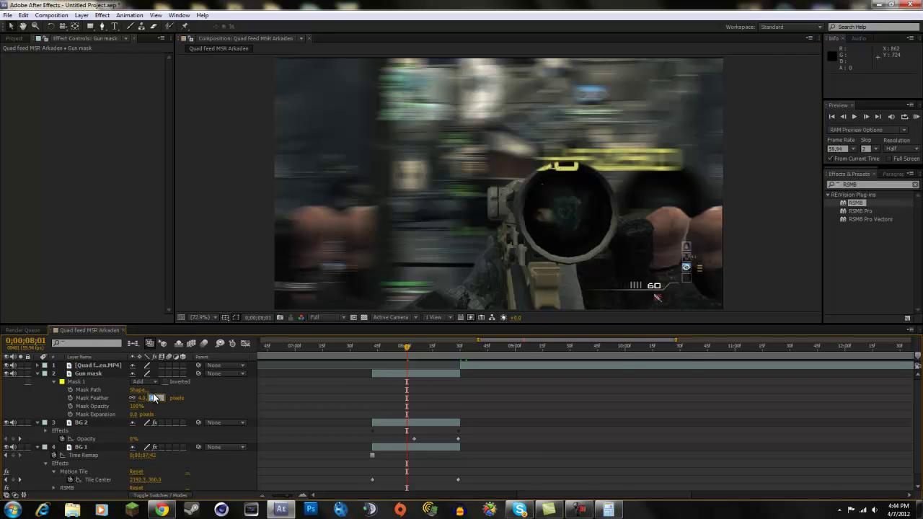
type("5")
key("Return")
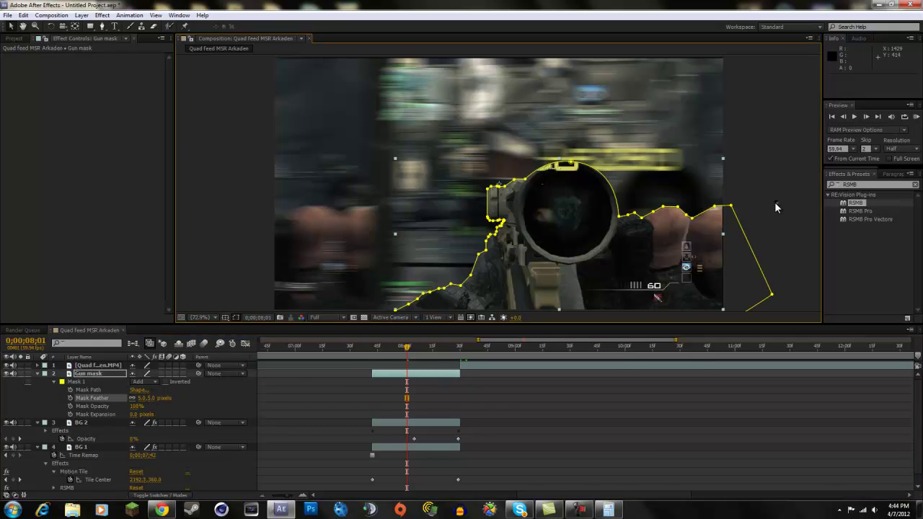
left_click_drag(399, 348, 383, 347)
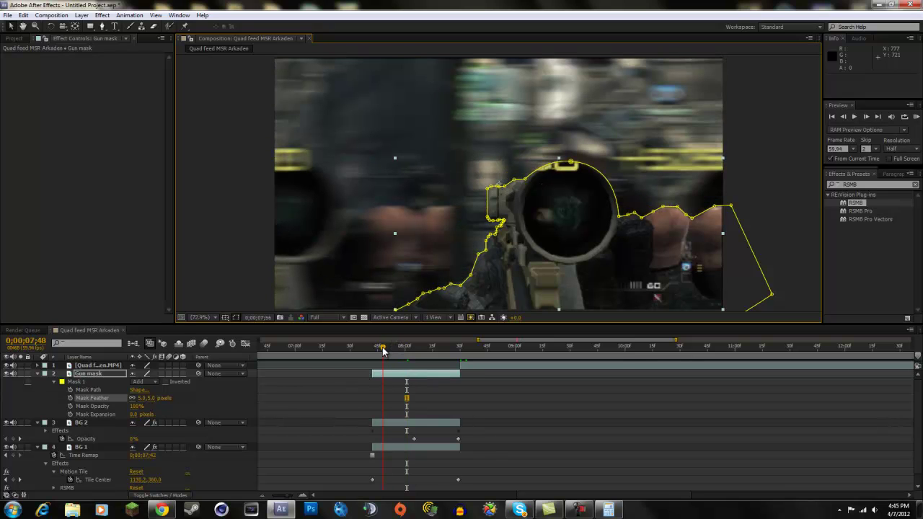
left_click(227, 180)
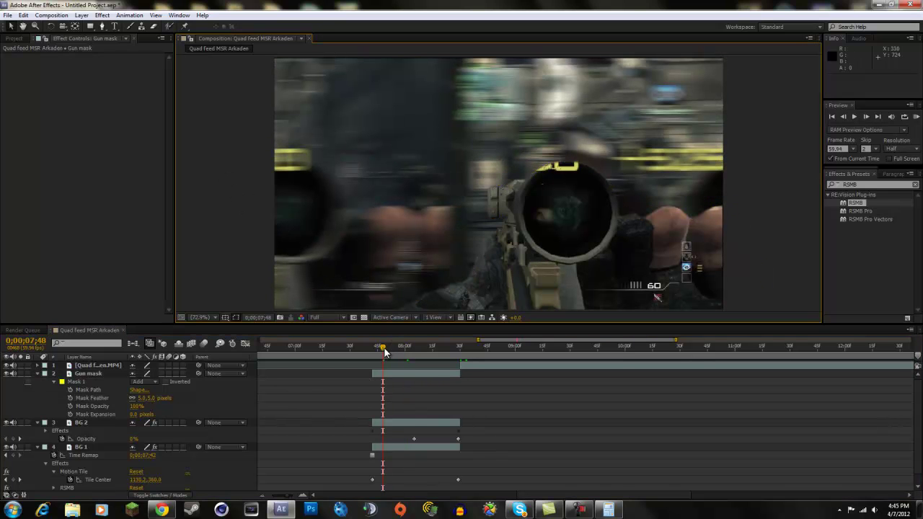
mouse_move(384, 349)
left_mouse_down()
mouse_move(460, 350)
mouse_move(351, 357)
mouse_move(459, 349)
mouse_move(371, 359)
mouse_move(412, 361)
left_mouse_up()
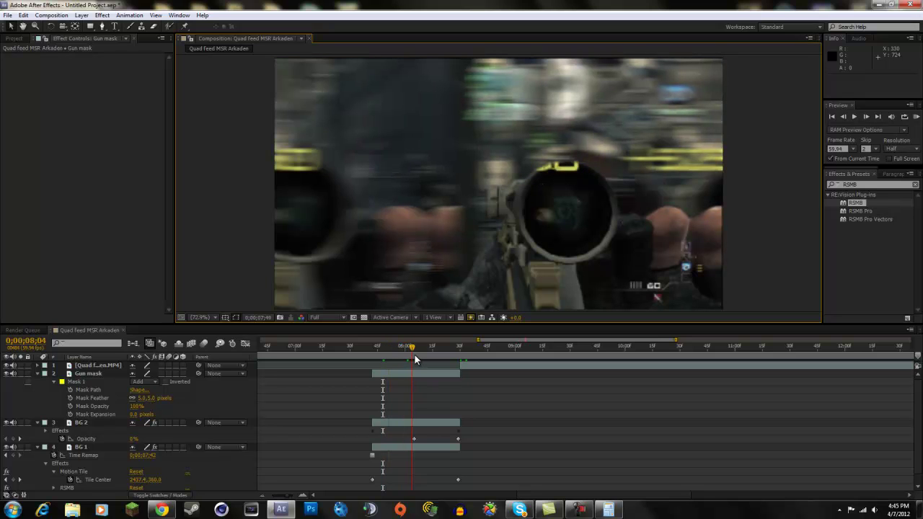
mouse_move(414, 355)
left_mouse_down()
mouse_move(405, 365)
mouse_move(372, 364)
left_mouse_up()
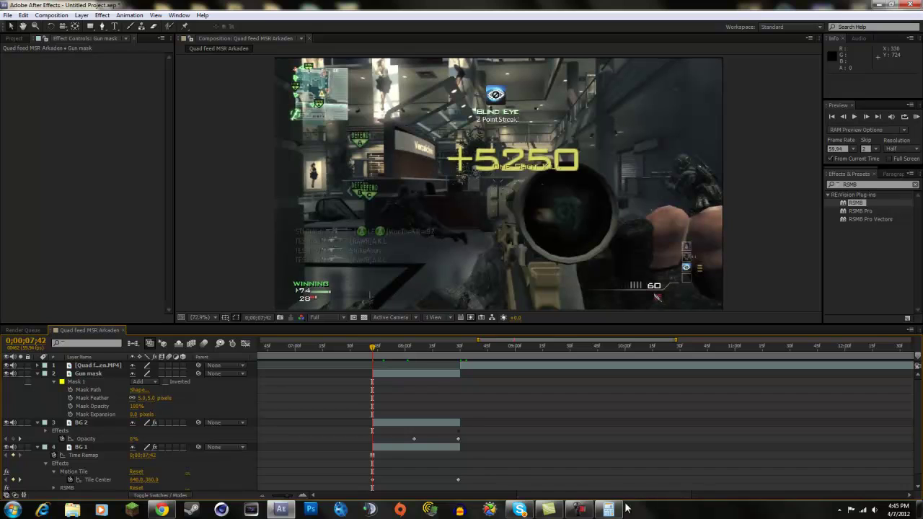
left_click(579, 509)
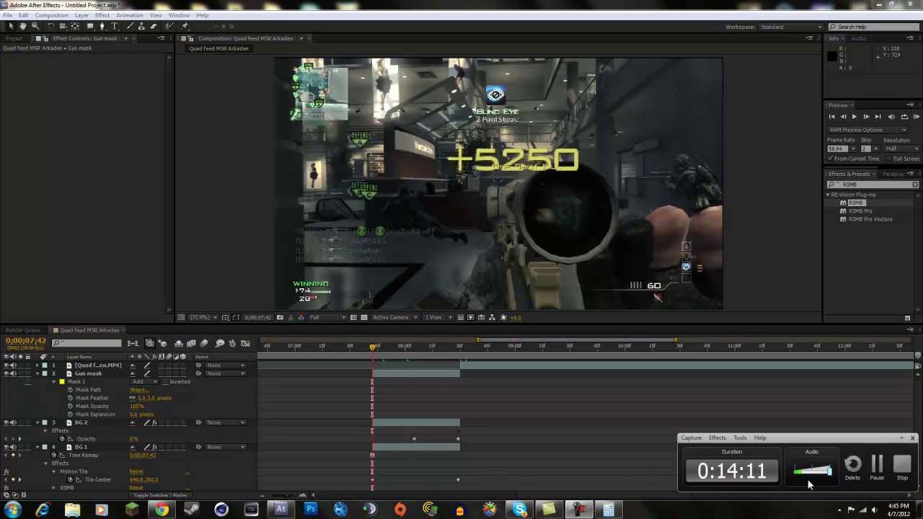
left_click(903, 439)
left_click_drag(373, 347, 375, 351)
Step: Replace the RSMB effects search with 'cc tiler' and apply CC Tiler to BG 1
left_click(835, 185)
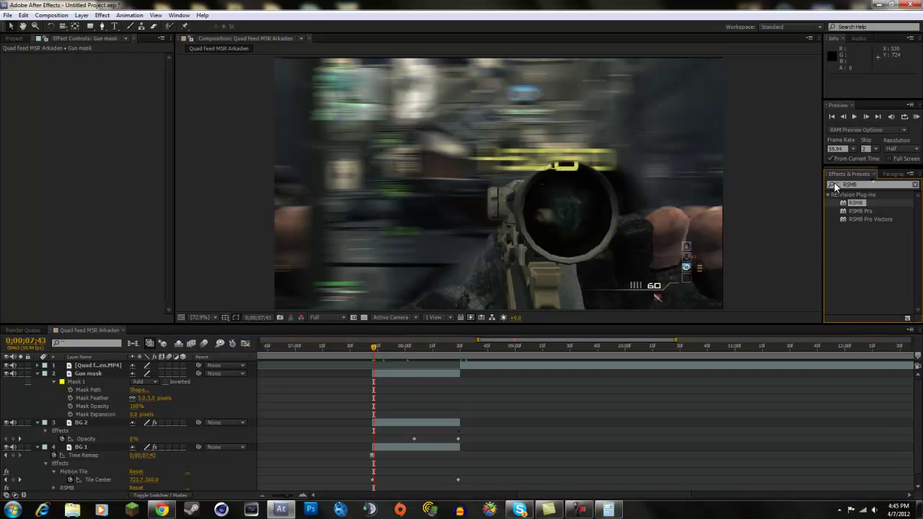
double_click(861, 184)
key("BackSpace")
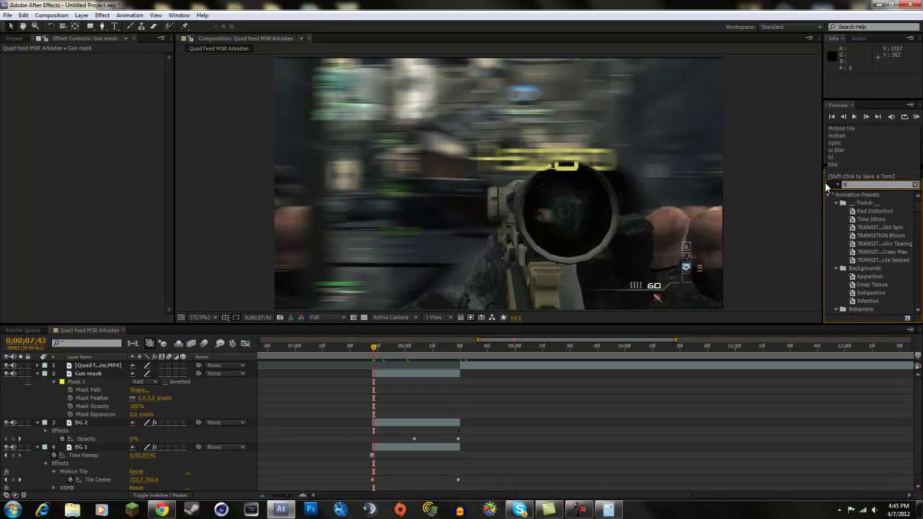
left_click(827, 186)
type("cc")
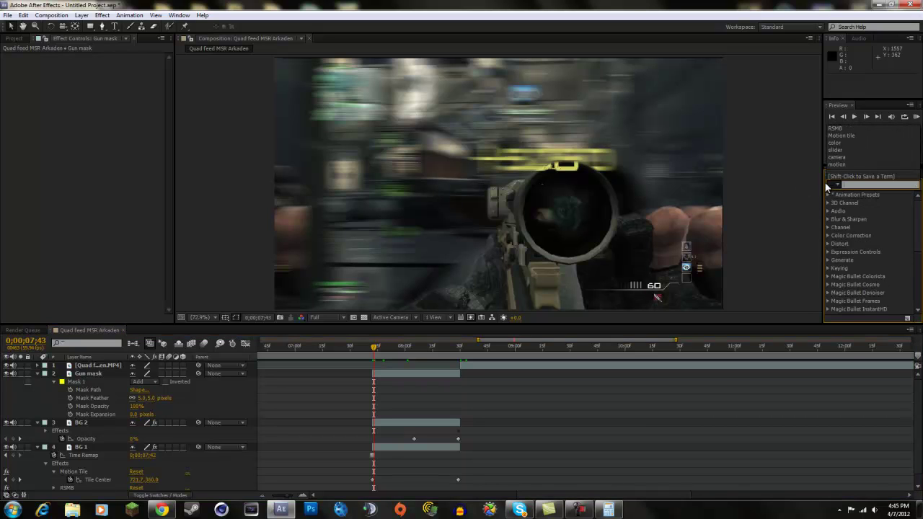
type(" tiler")
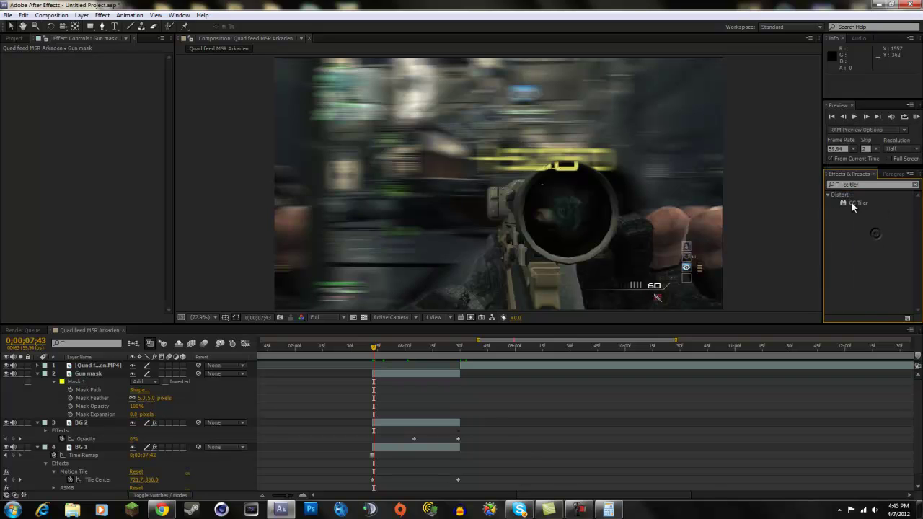
left_click_drag(851, 201, 400, 445)
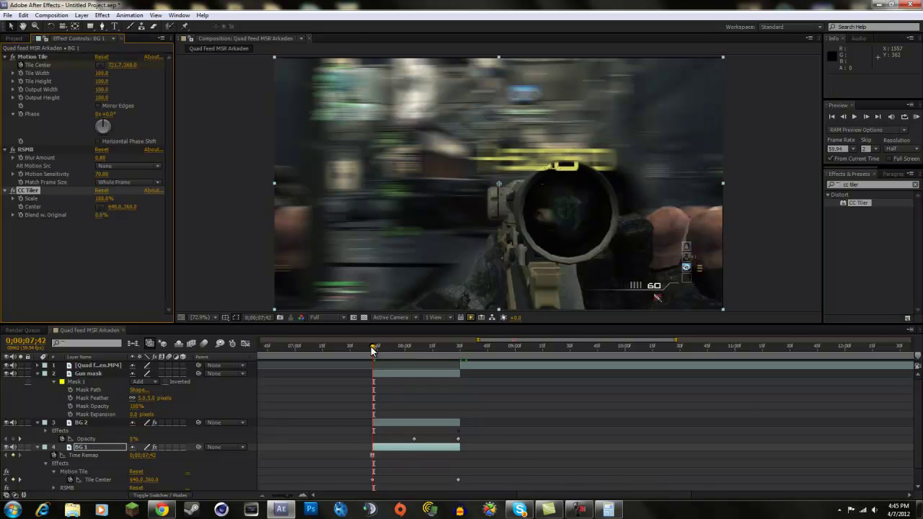
Step: Keyframe BG 1's CC Tiler Scale down to 56% mid-transition
left_click_drag(372, 350, 373, 349)
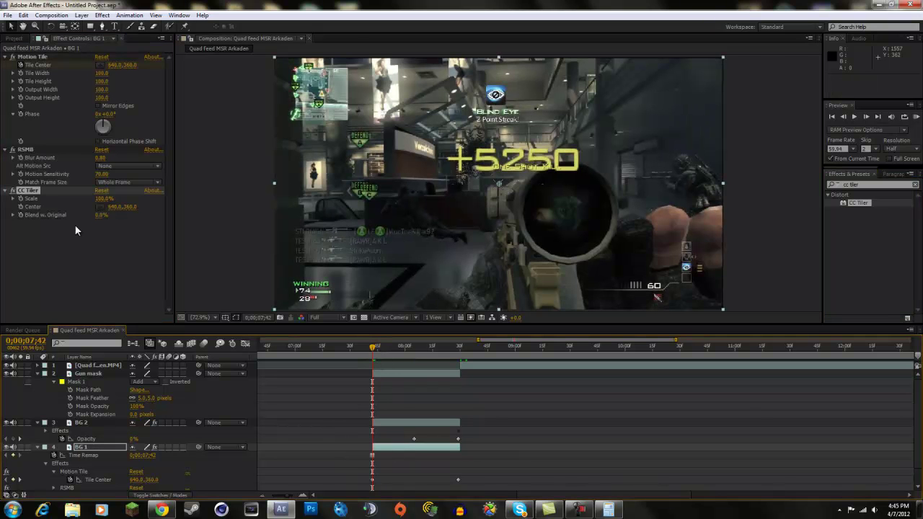
left_click(29, 203)
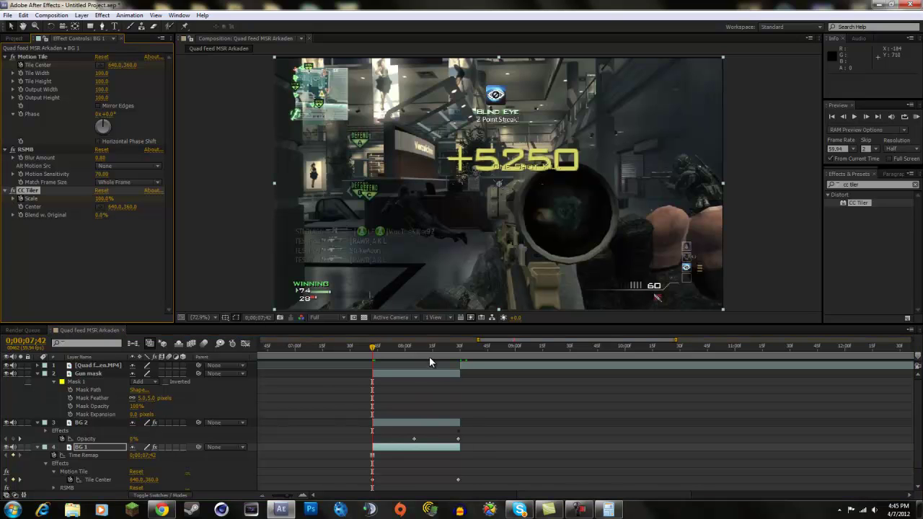
left_click_drag(435, 346, 415, 350)
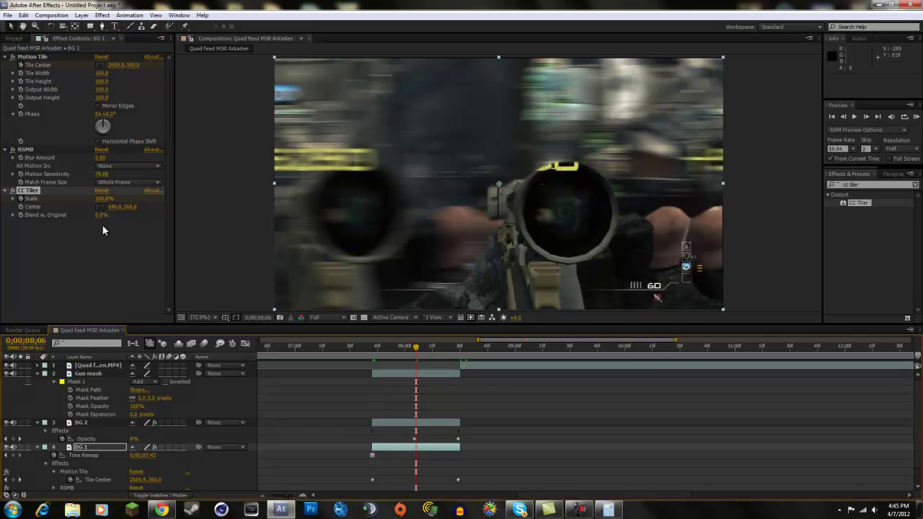
mouse_move(99, 202)
left_mouse_down()
mouse_move(85, 202)
mouse_move(85, 257)
left_mouse_up()
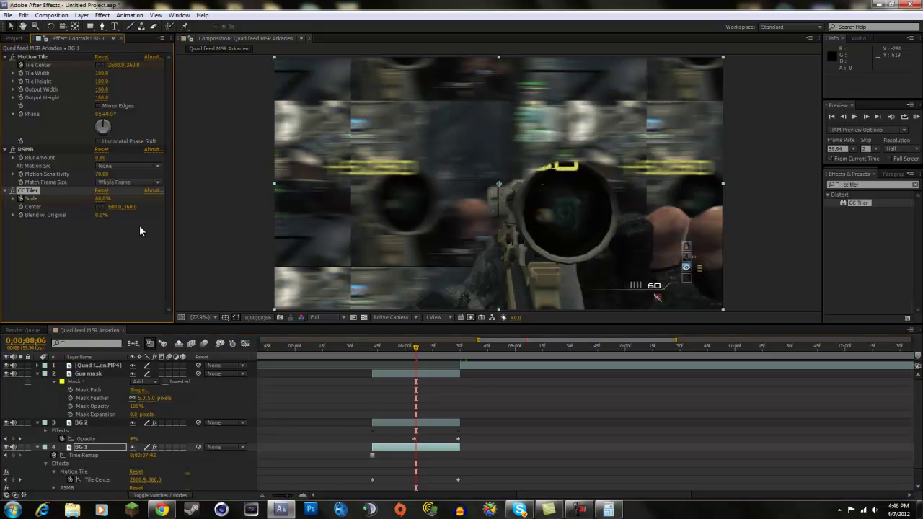
left_click_drag(93, 196, 76, 203)
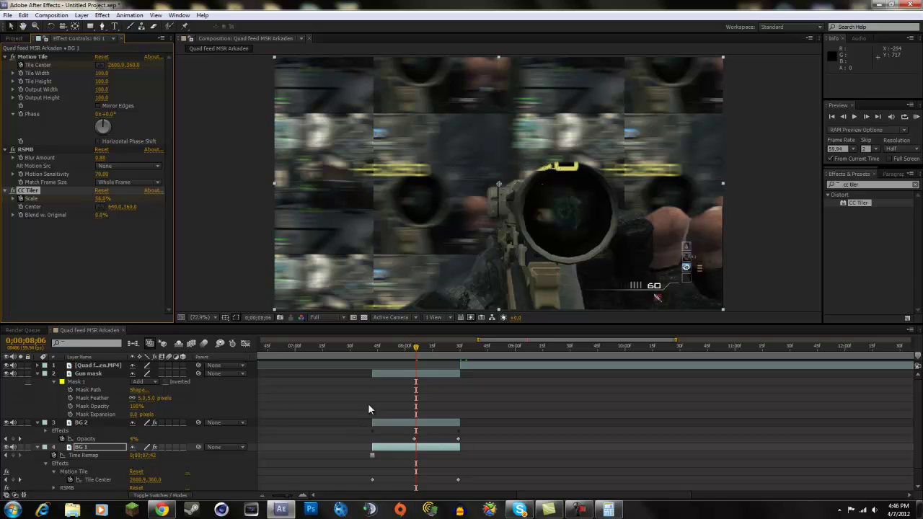
Step: Set CC Tiler Scale back to 100% at the transition's end, 0;00;08;29
scroll(395, 420, "down", 1)
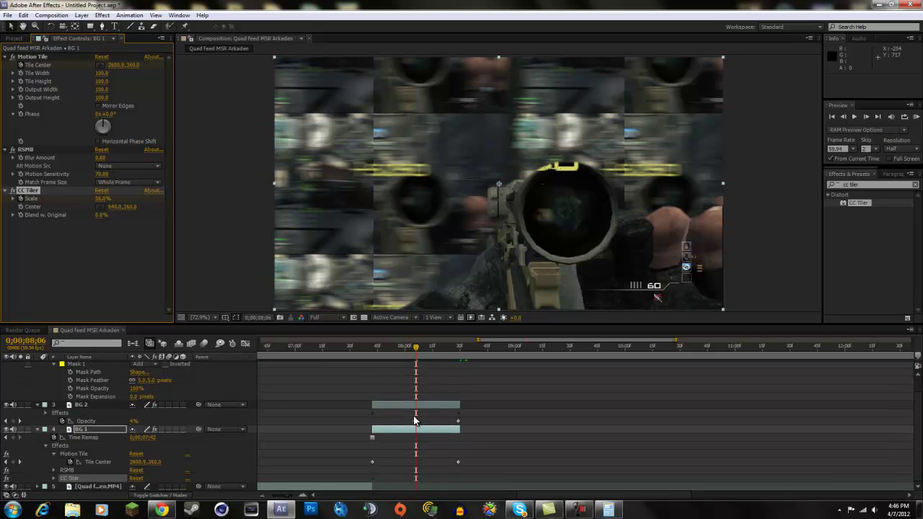
key("u")
scroll(419, 465, "down", 1)
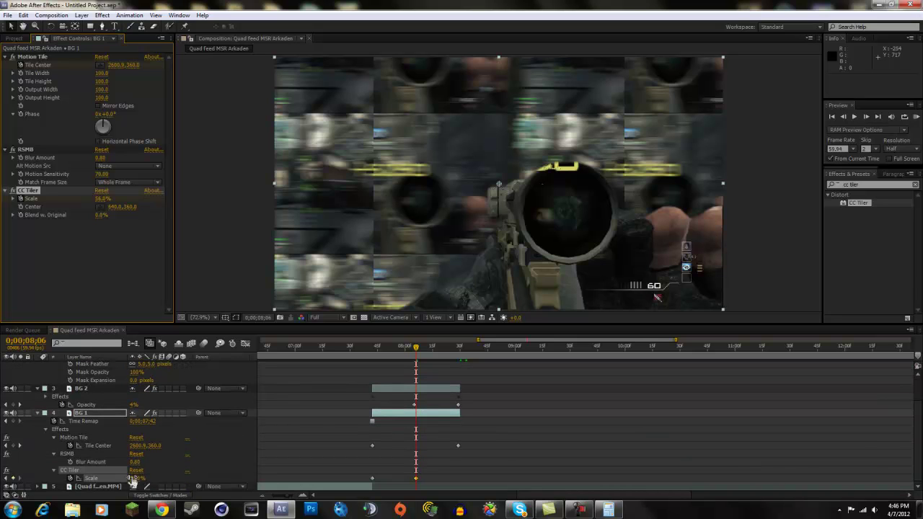
left_click_drag(445, 347, 459, 350)
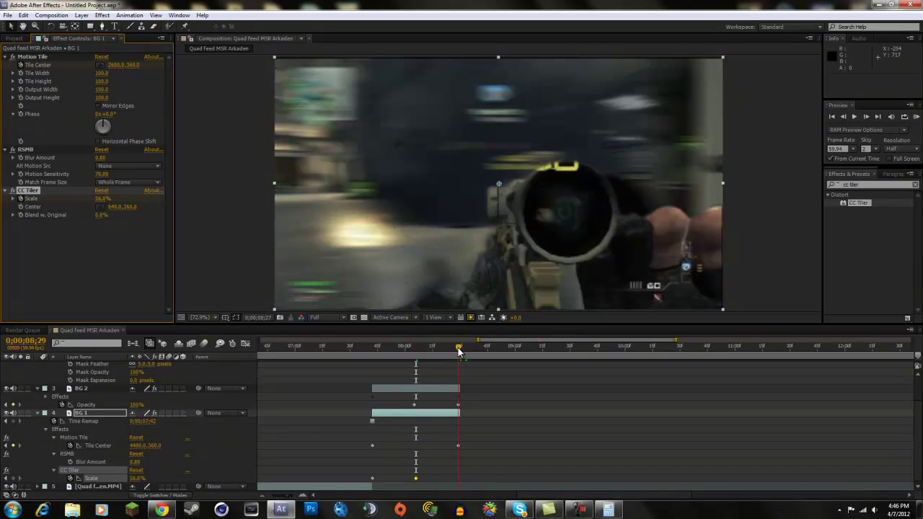
left_click(139, 479)
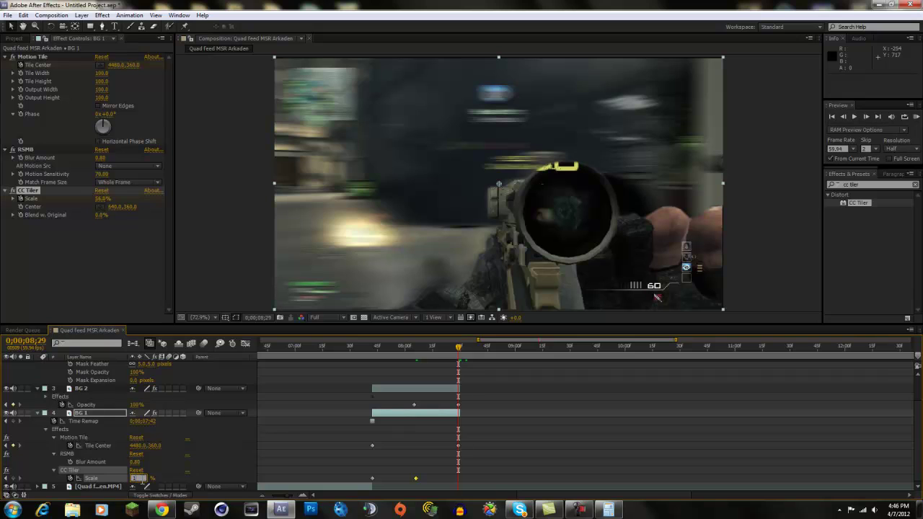
type("100")
key("Return")
Step: Apply CC Tiler to BG 2 and select BG 1's Blur Amount and Scale keyframes
left_click_drag(850, 202, 400, 394)
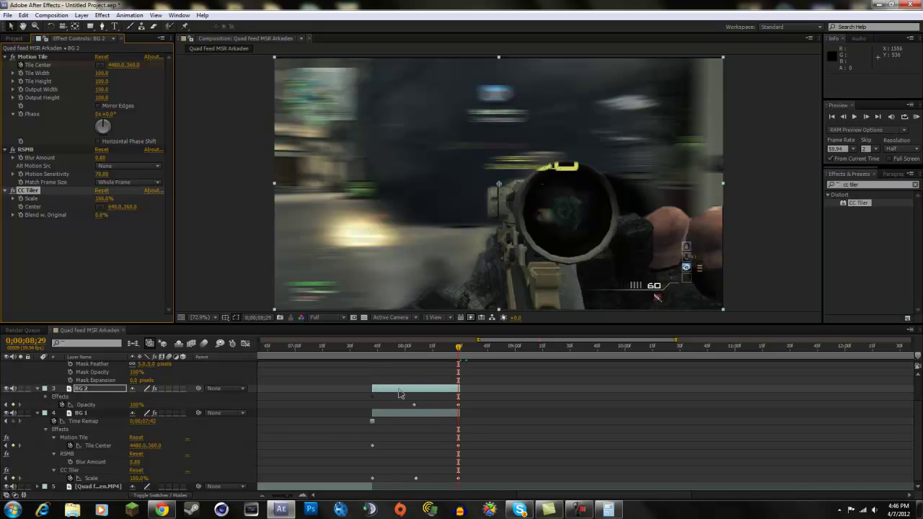
left_click(370, 349)
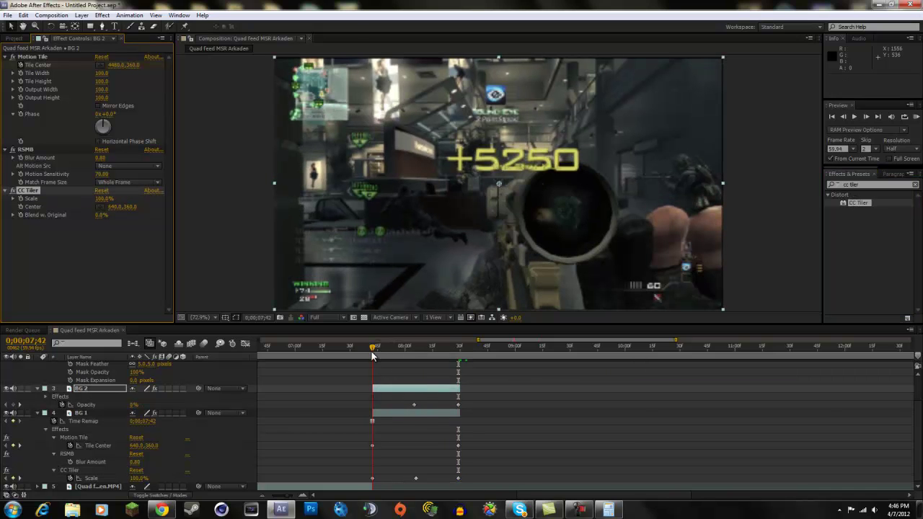
left_click_drag(355, 473, 426, 486)
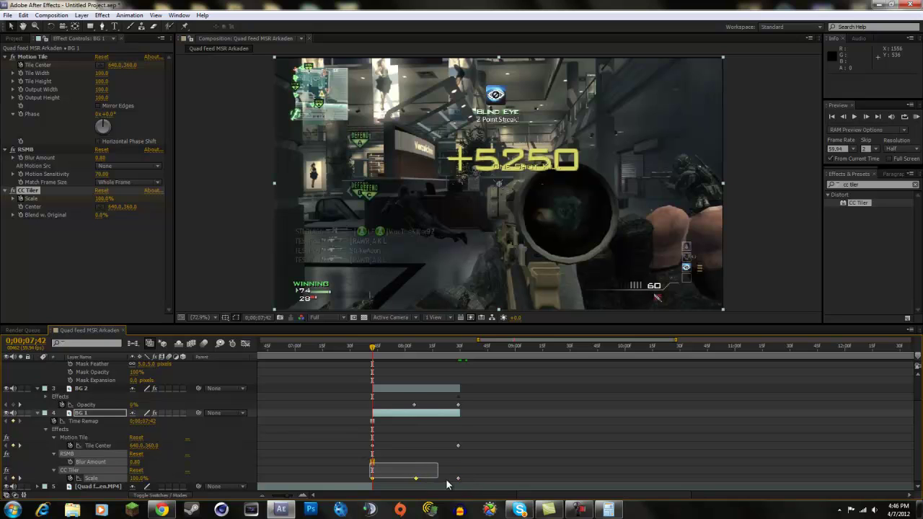
left_click_drag(469, 488, 470, 483)
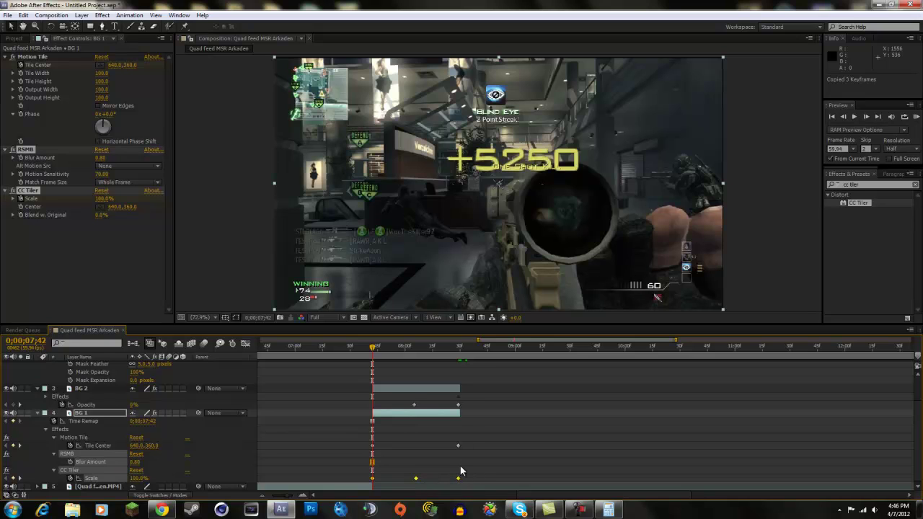
Step: Paste the keyframes onto BG 2 and check its scale animation mid-transition
left_click(397, 412)
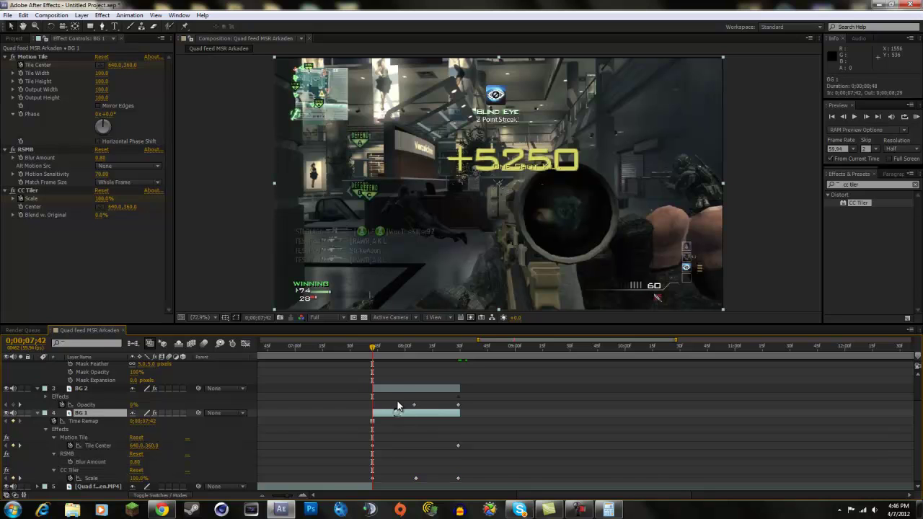
left_click(399, 388)
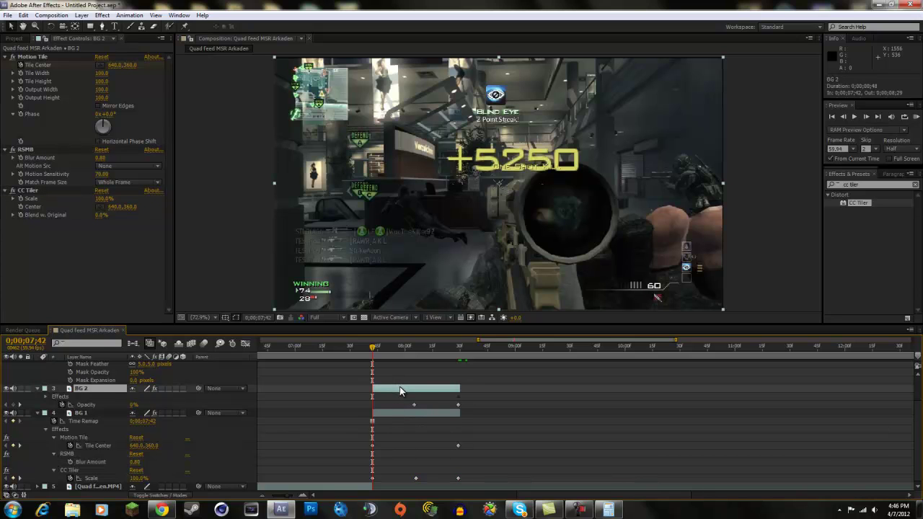
key("ctrl+v")
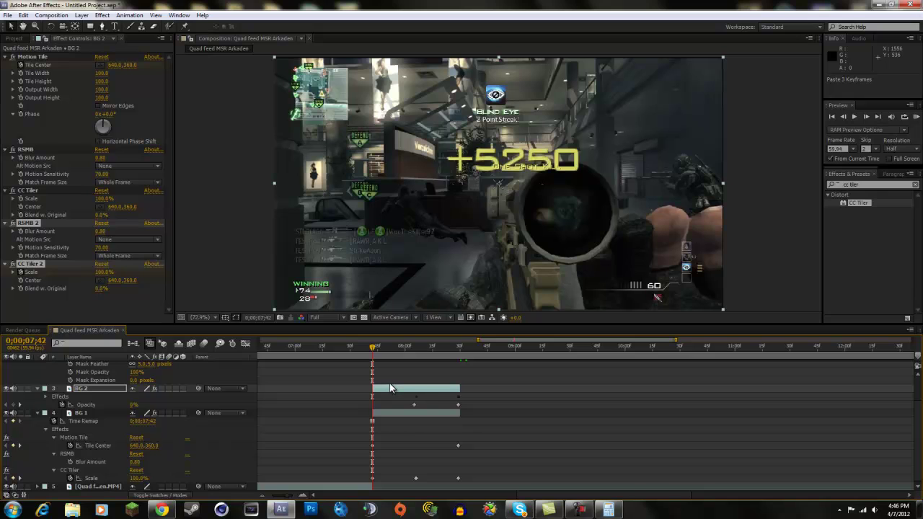
key("u")
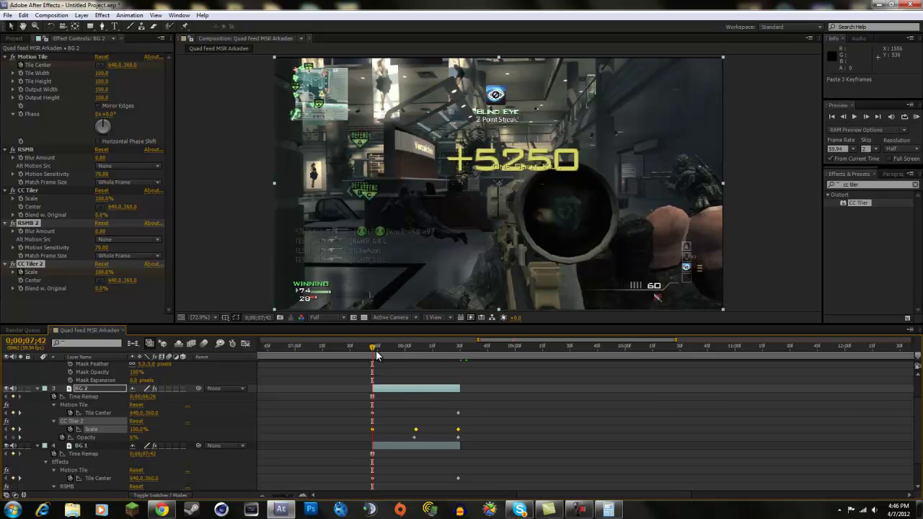
mouse_move(372, 350)
left_mouse_down()
mouse_move(474, 334)
mouse_move(318, 331)
left_mouse_up()
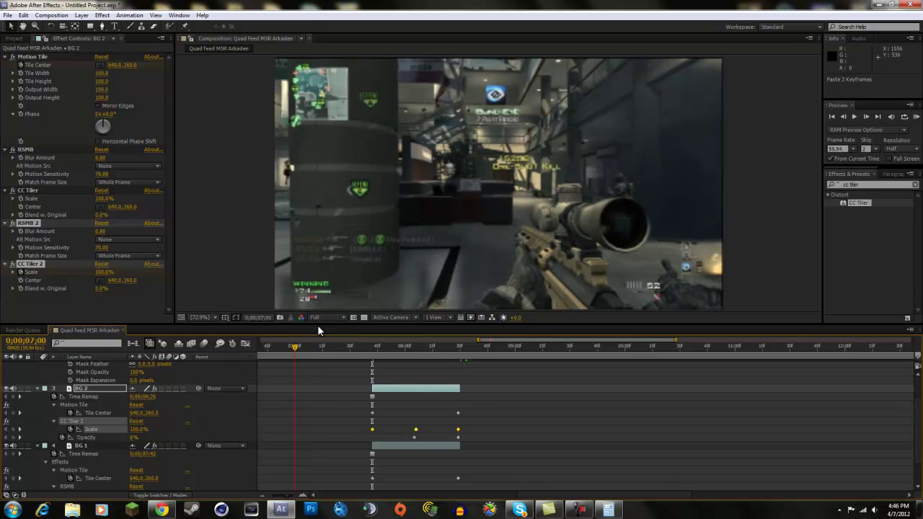
left_click(917, 116)
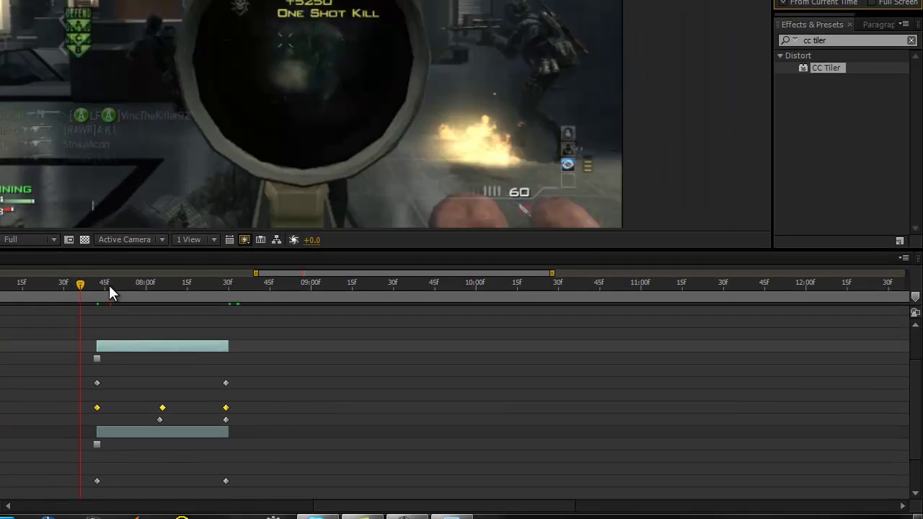
left_click_drag(108, 285, 338, 333)
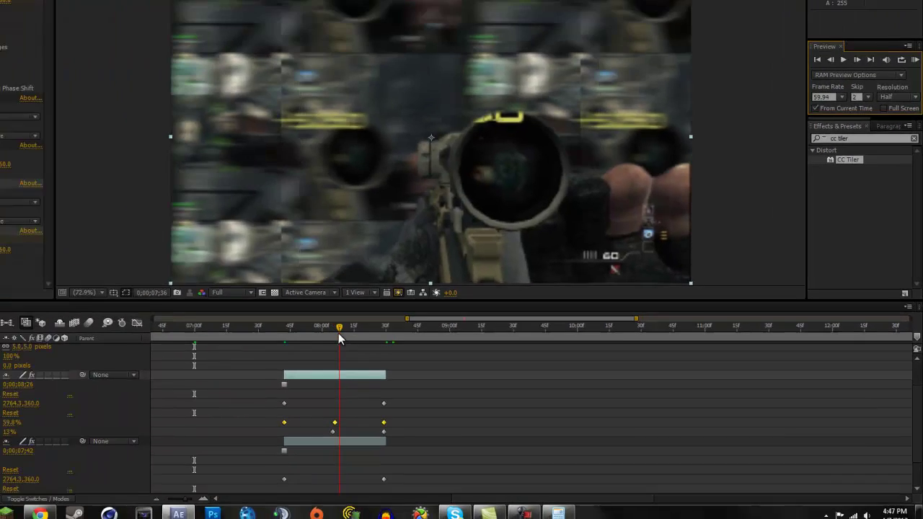
mouse_move(338, 333)
left_mouse_down()
mouse_move(453, 356)
mouse_move(375, 358)
mouse_move(463, 356)
mouse_move(354, 364)
mouse_move(422, 365)
mouse_move(408, 366)
left_mouse_up()
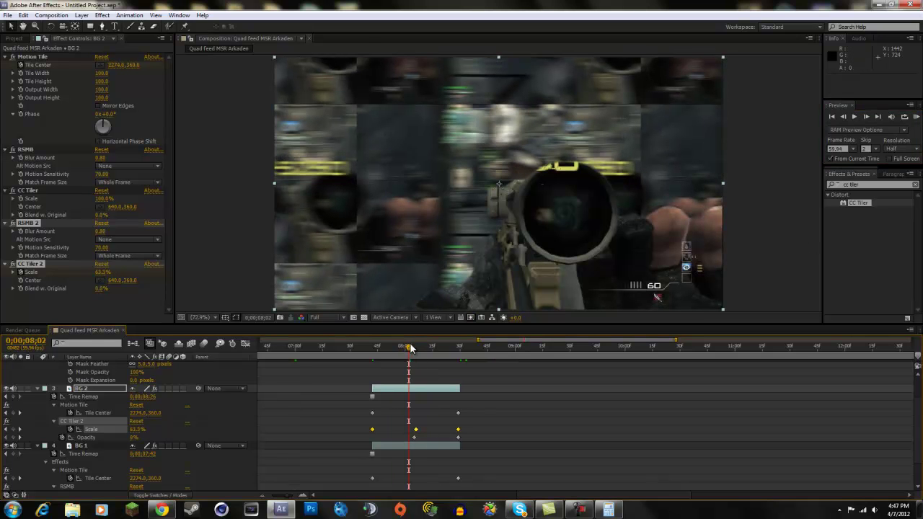
Step: Search 'color fl' in Effects & Presets, then clear the search field
mouse_move(409, 349)
left_mouse_down()
mouse_move(334, 349)
mouse_move(411, 349)
left_mouse_up()
left_click(873, 185)
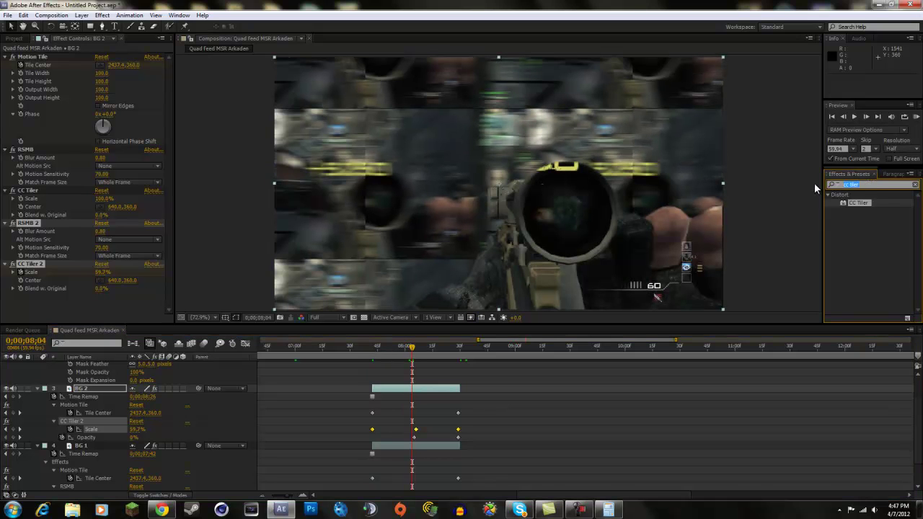
type("colo")
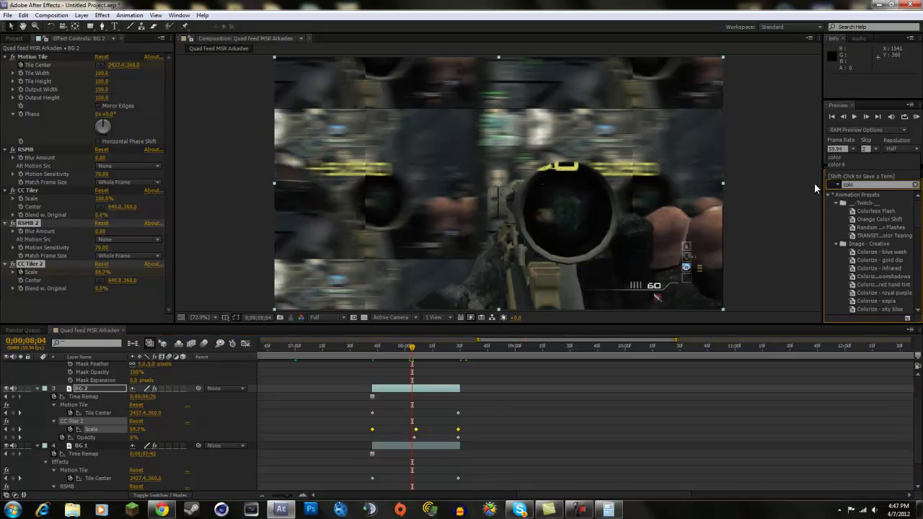
type("r fl")
left_click(915, 184)
left_click(837, 184)
left_click(791, 206)
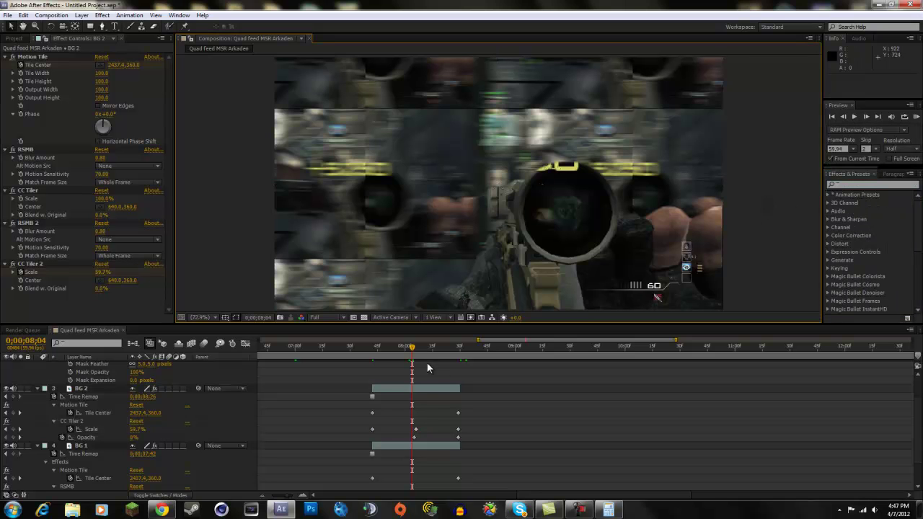
Step: Scrub through the swipe transition to review it up to 0;00;08;45
mouse_move(393, 346)
left_mouse_down()
mouse_move(438, 346)
mouse_move(340, 346)
mouse_move(404, 346)
left_mouse_up()
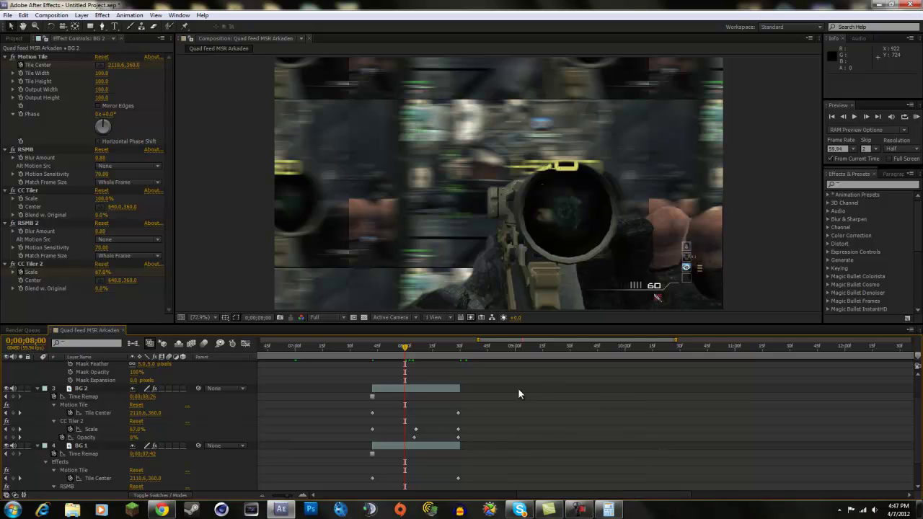
mouse_move(404, 350)
left_mouse_down()
mouse_move(329, 354)
mouse_move(488, 364)
mouse_move(369, 363)
mouse_move(404, 366)
mouse_move(487, 362)
left_mouse_up()
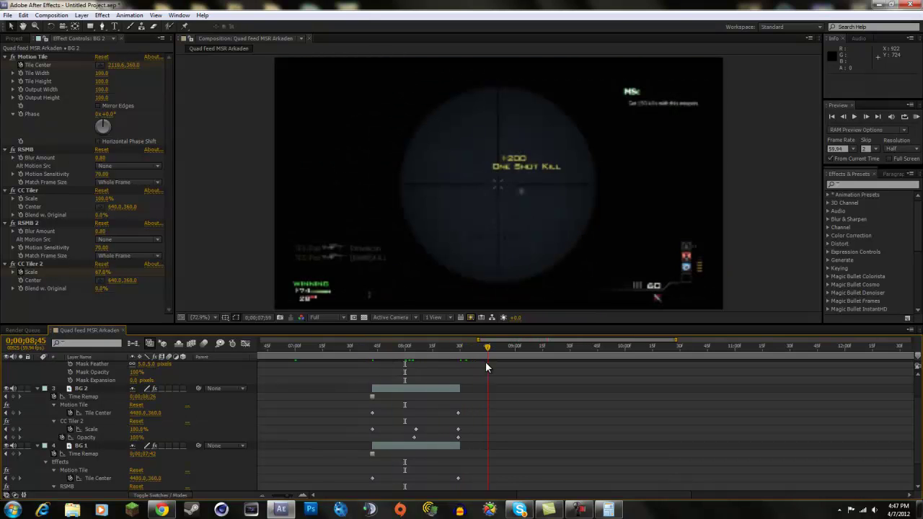
left_click(576, 510)
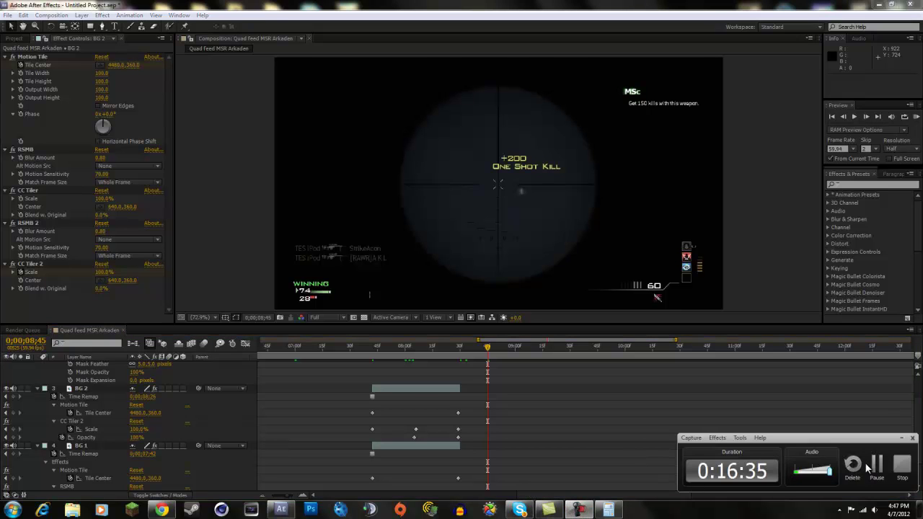